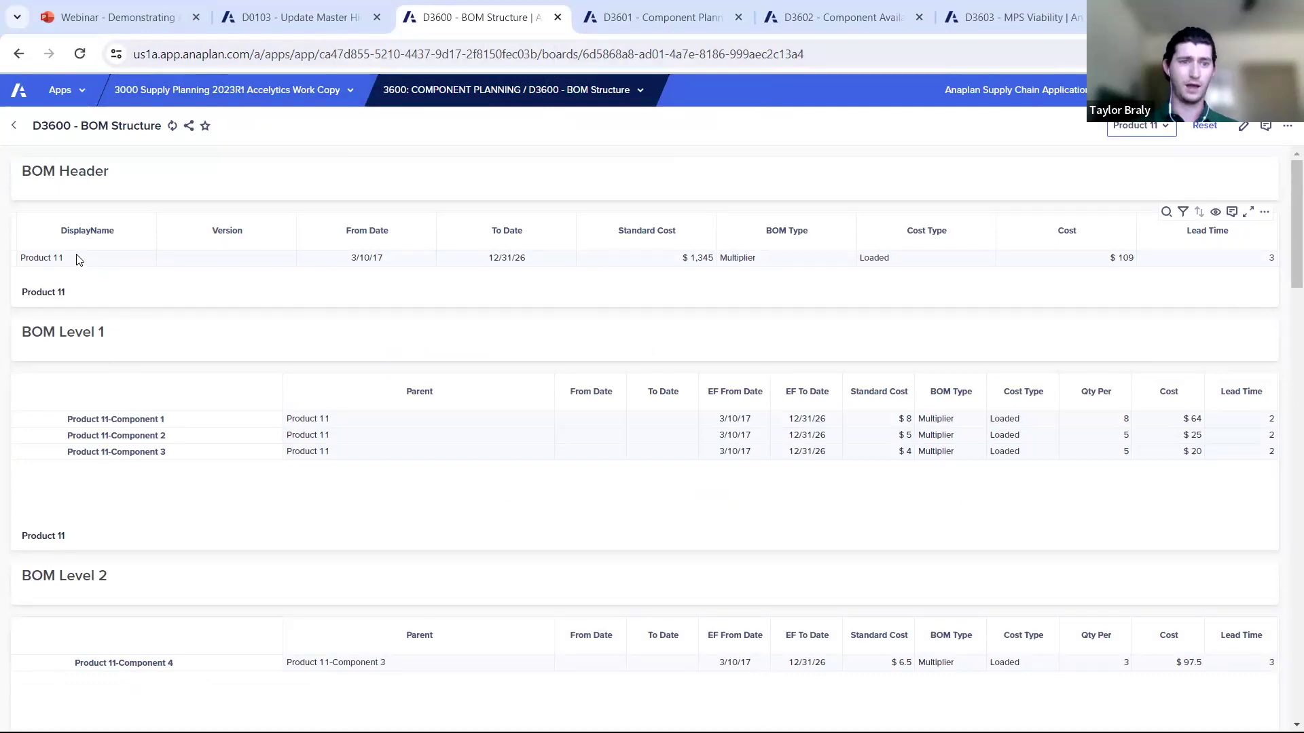
Examine Product 11's BOM Header fields, covering the effective dates, standard cost, BOM type, cost type, cost and lead time.
left_click(40, 257)
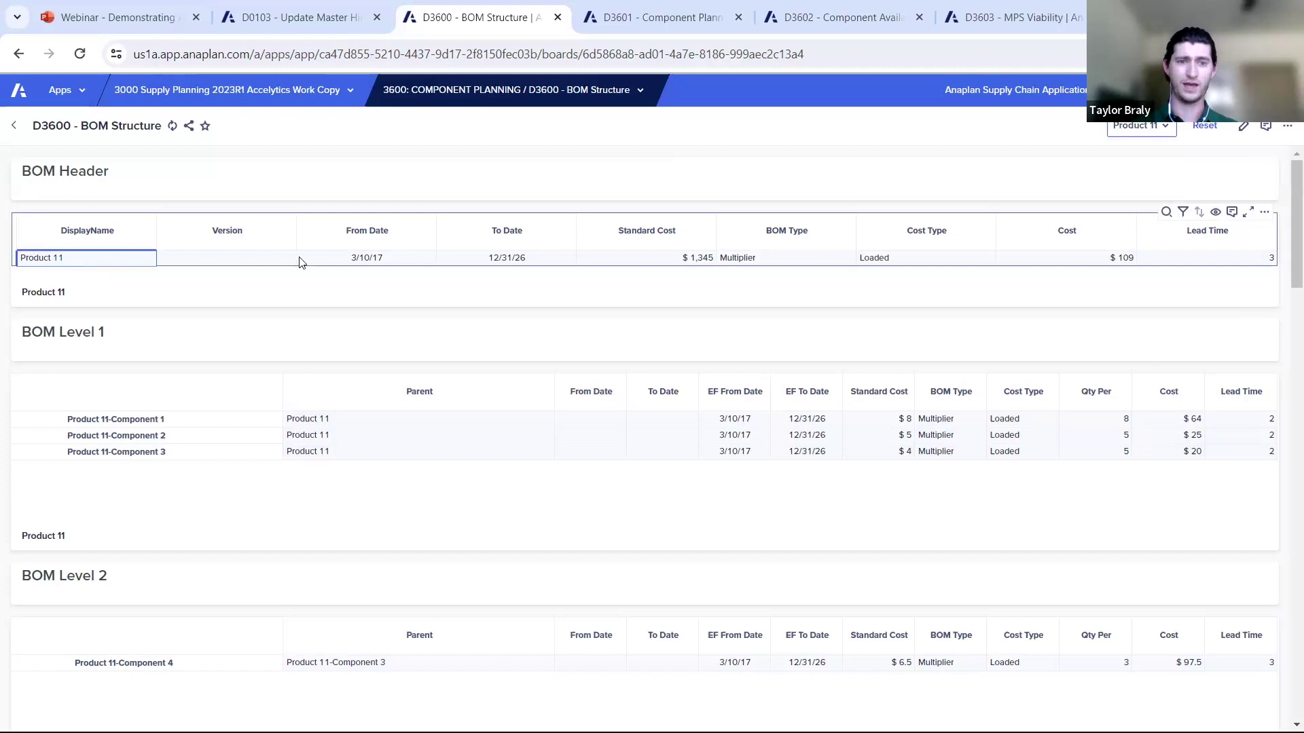
left_click(362, 261)
left_click(482, 263)
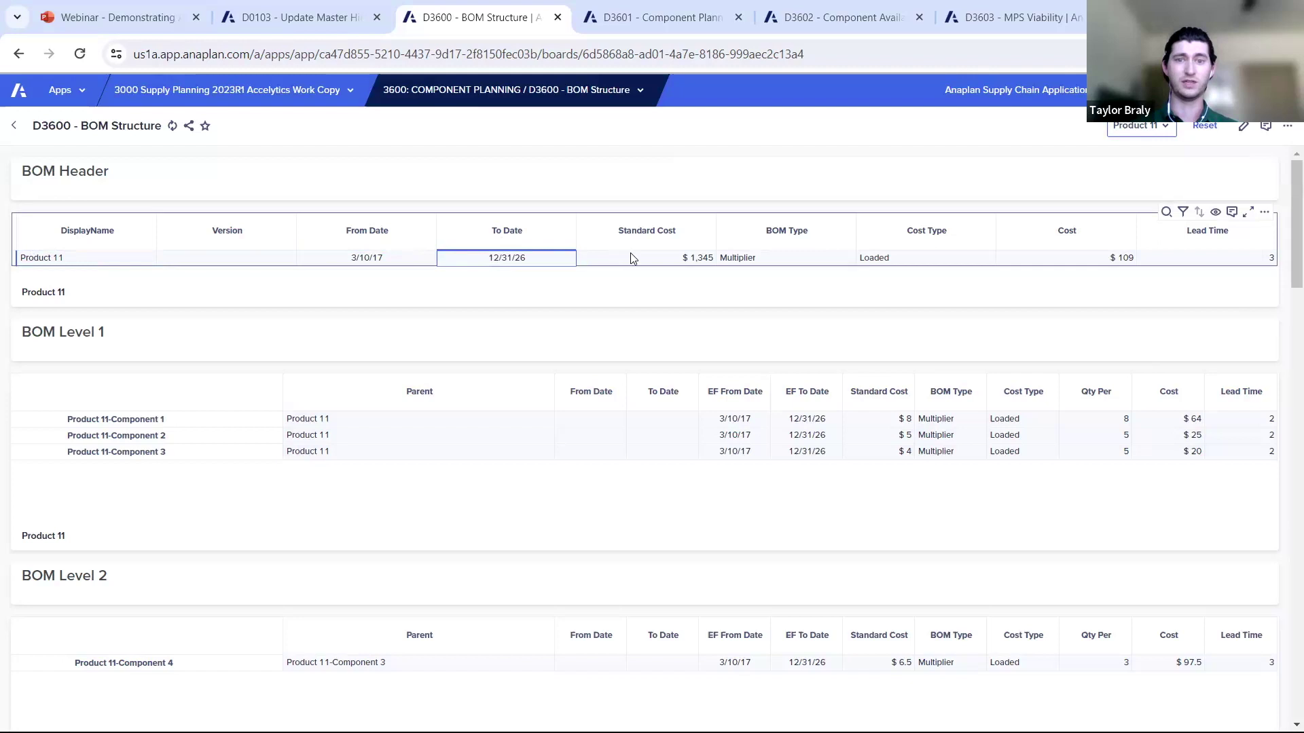
left_click(674, 262)
left_click_drag(677, 263, 761, 264)
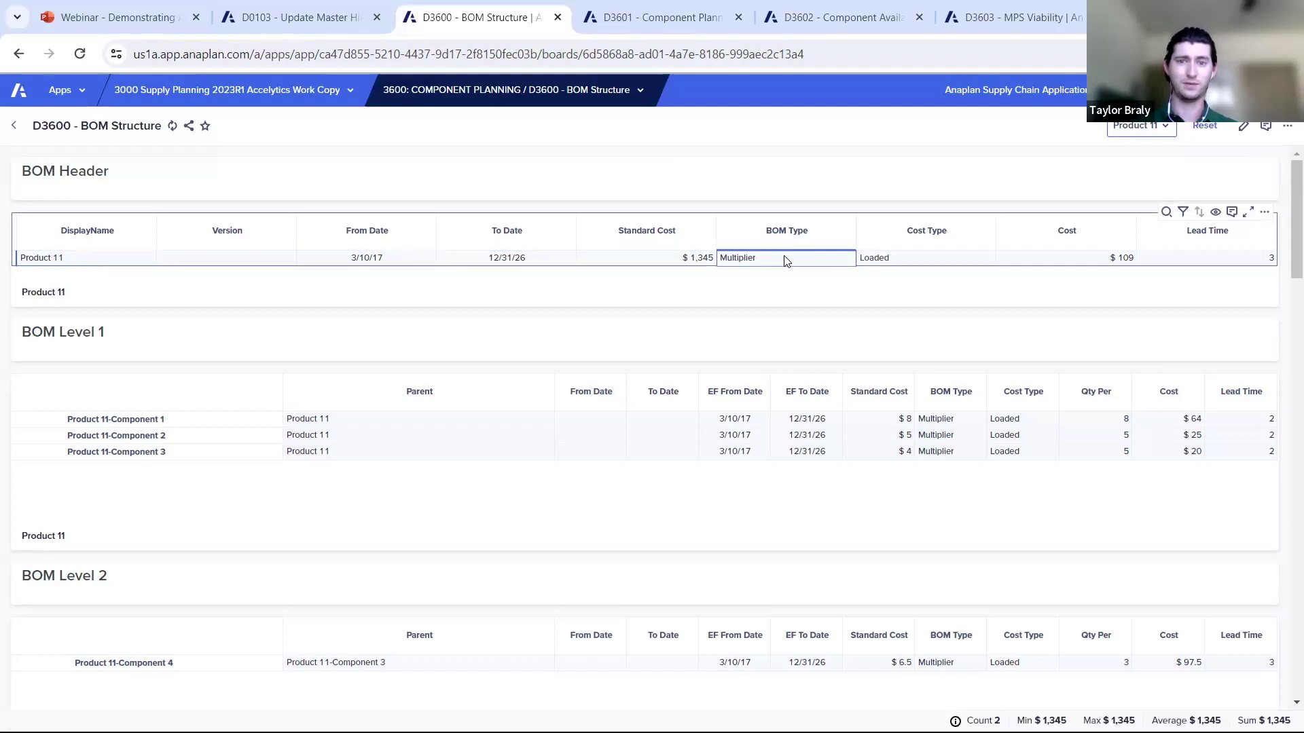
left_click(785, 262)
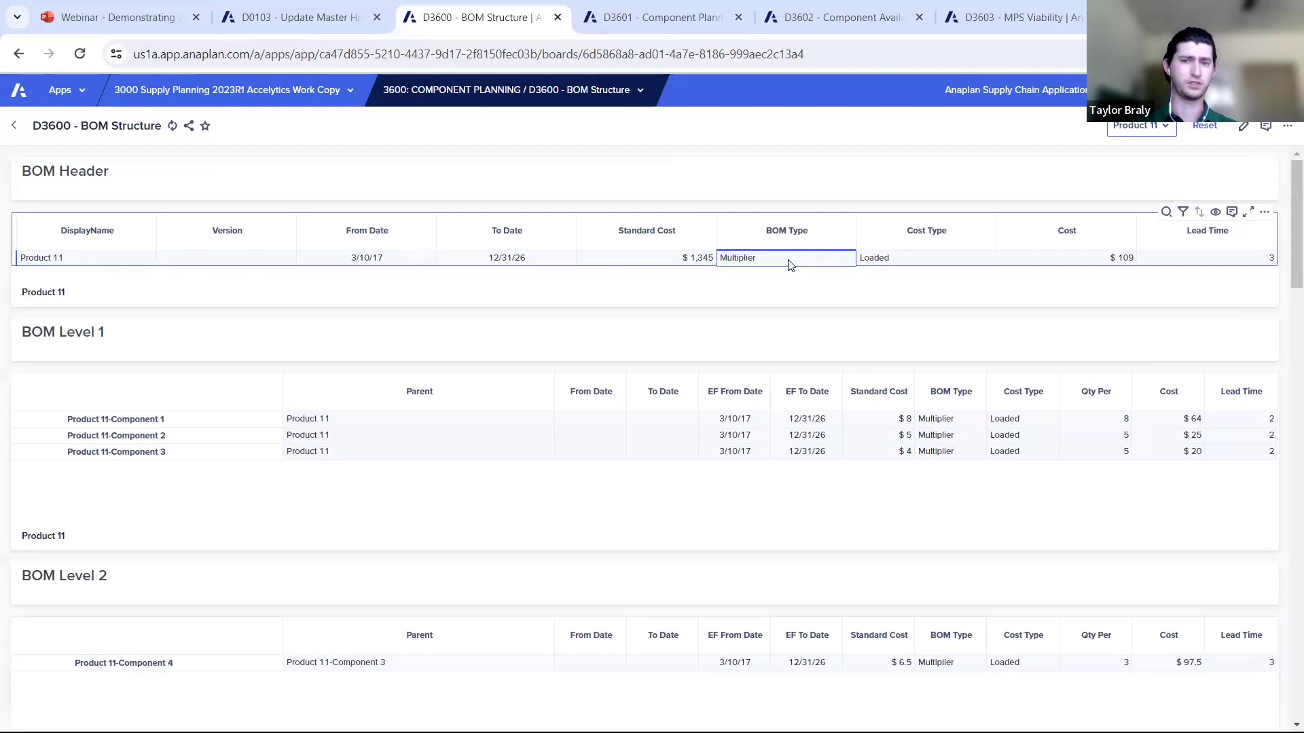
left_click(882, 262)
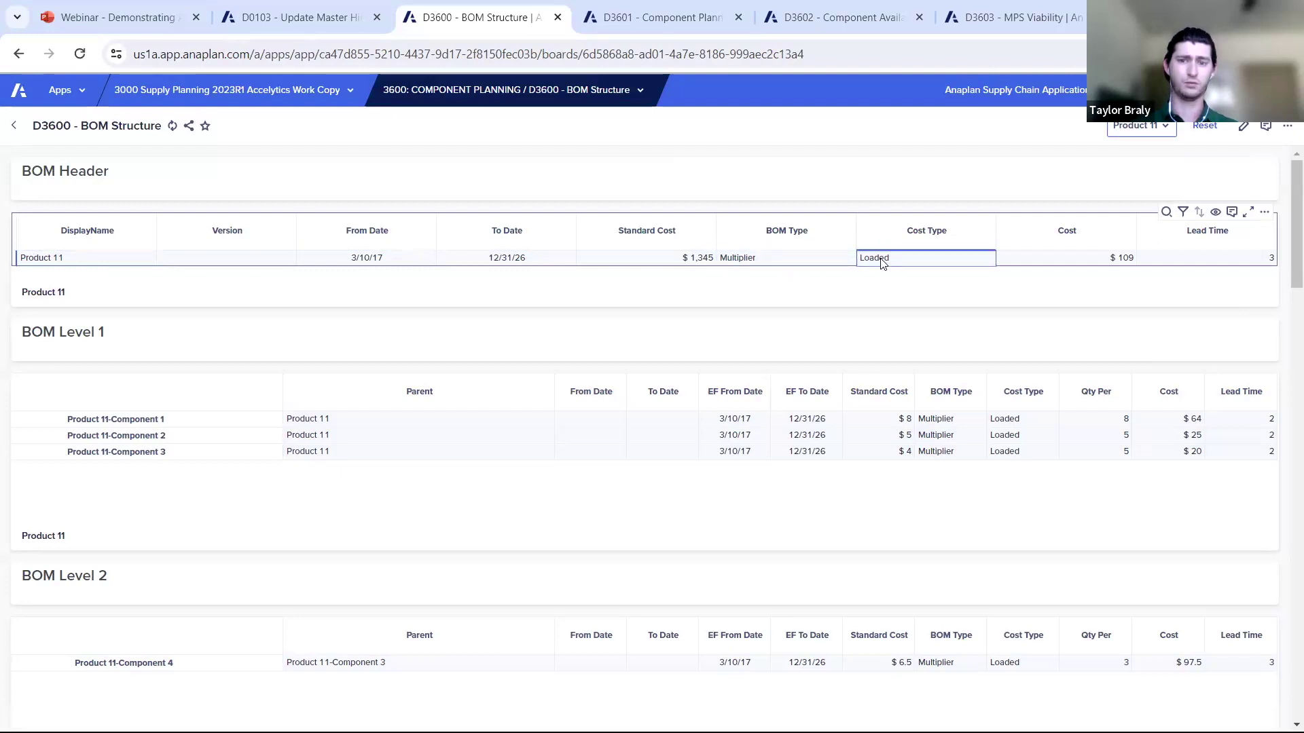
key("ctrl+1")
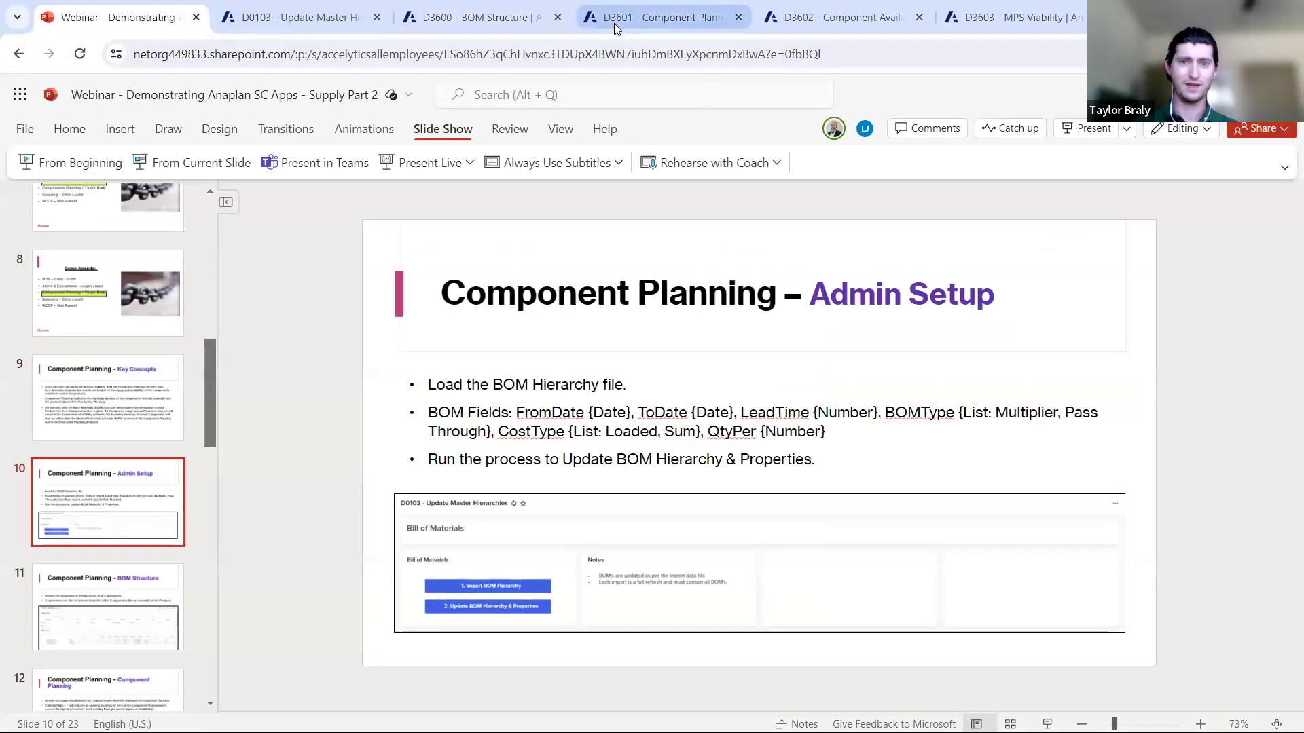
key("ctrl+3")
left_click(1066, 259)
left_click(1193, 262)
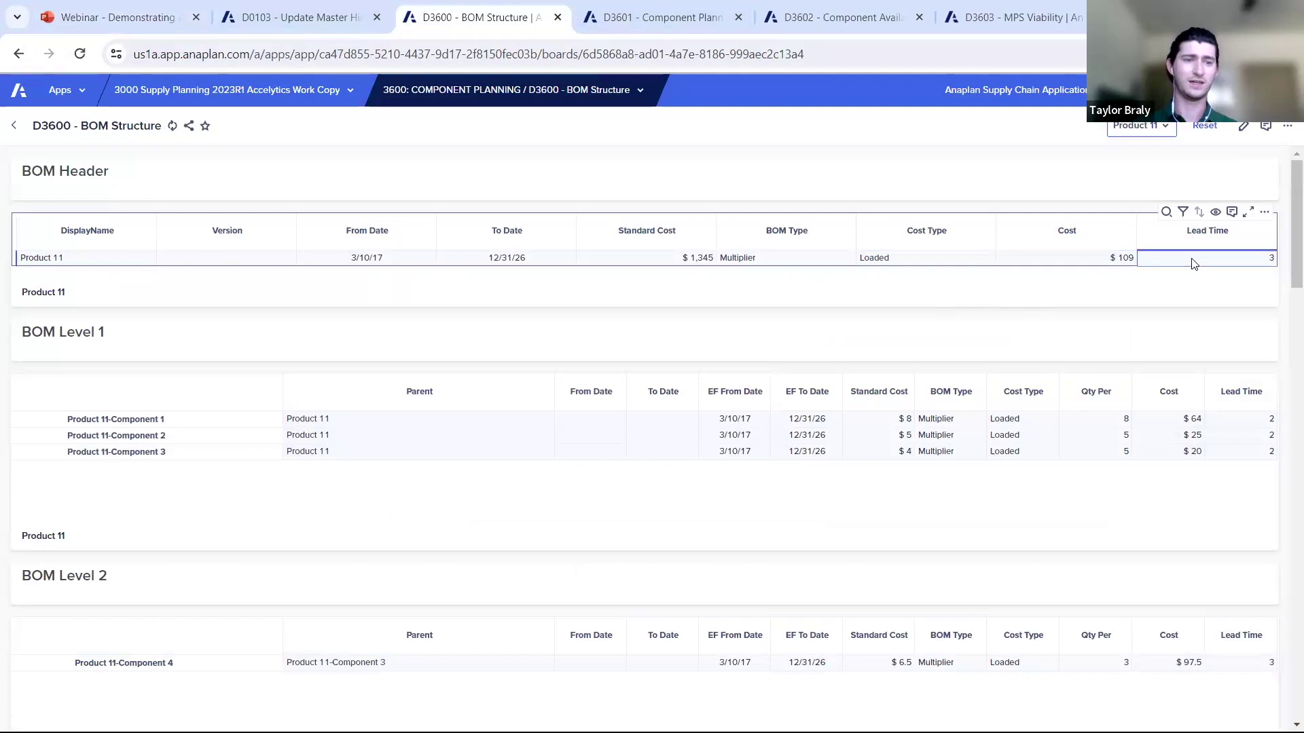
left_click(30, 258)
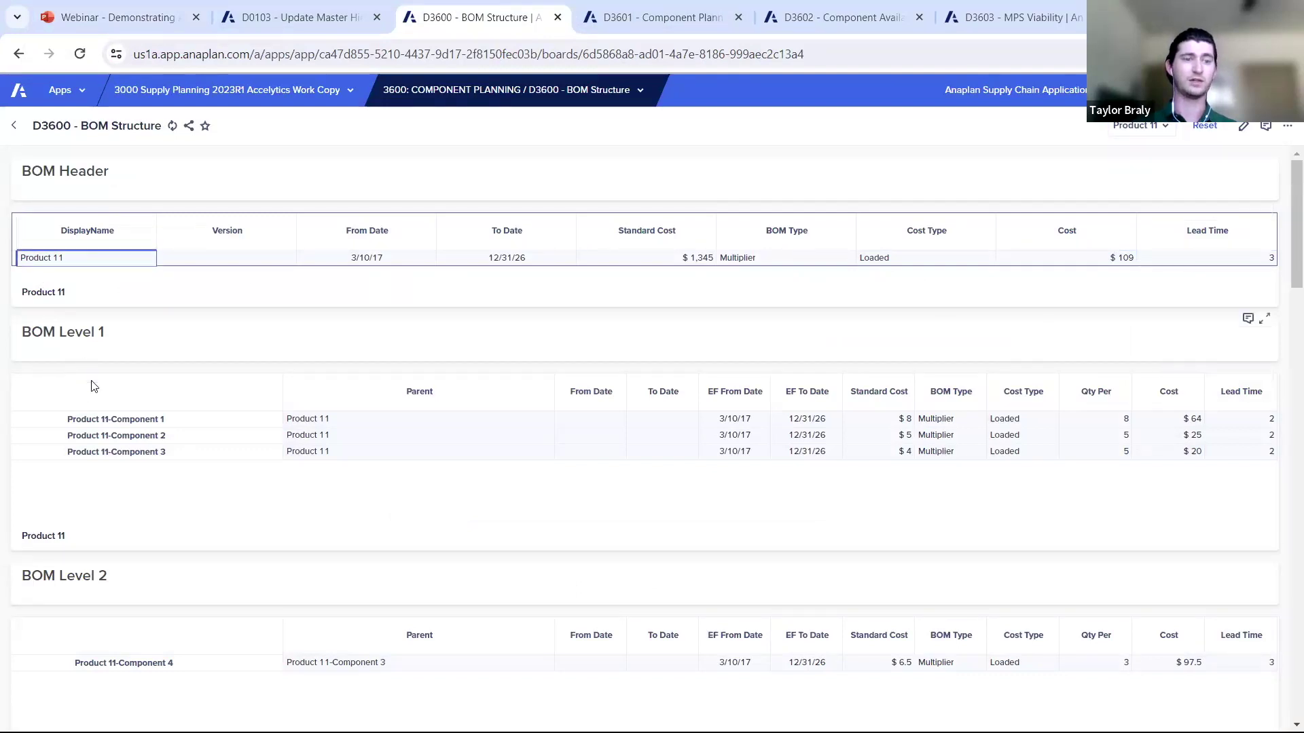
Examine Product 11's level 1 components, their parent, and Component 1's effective dates, costs, types, quantity per and lead time.
left_click(114, 423)
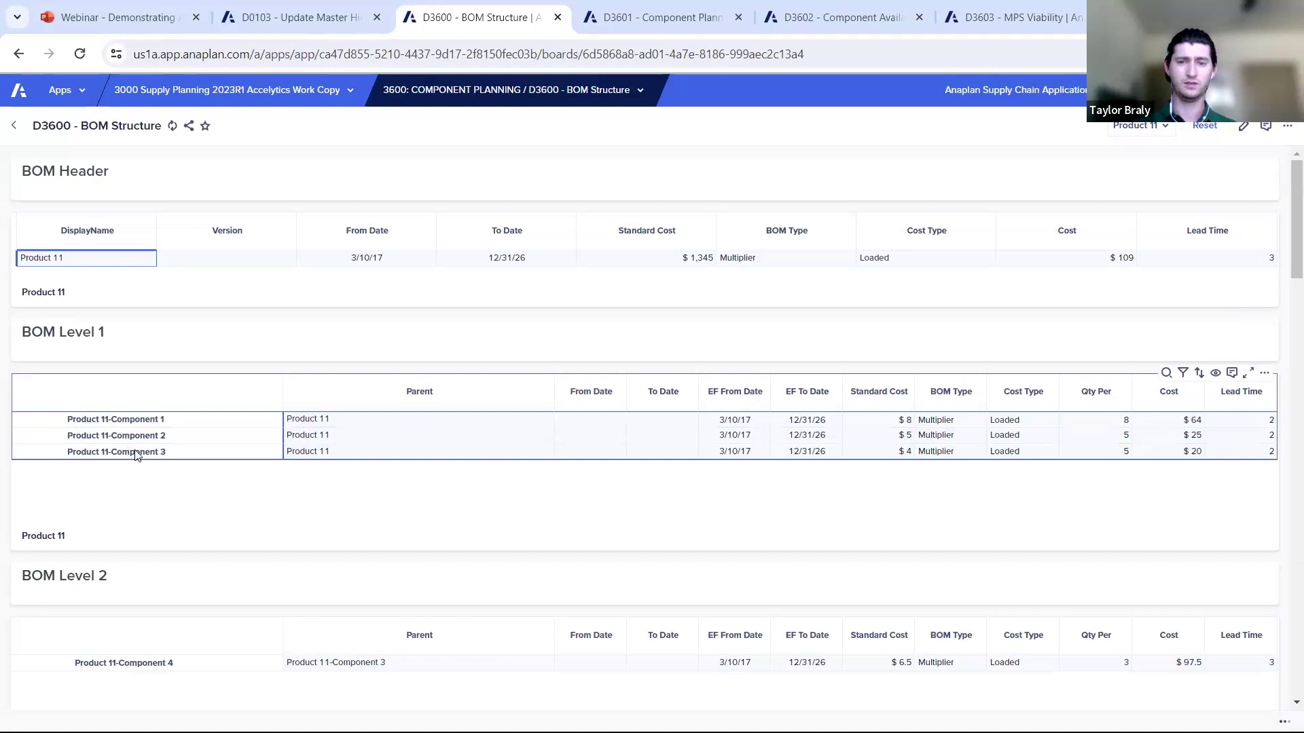
left_click(157, 423)
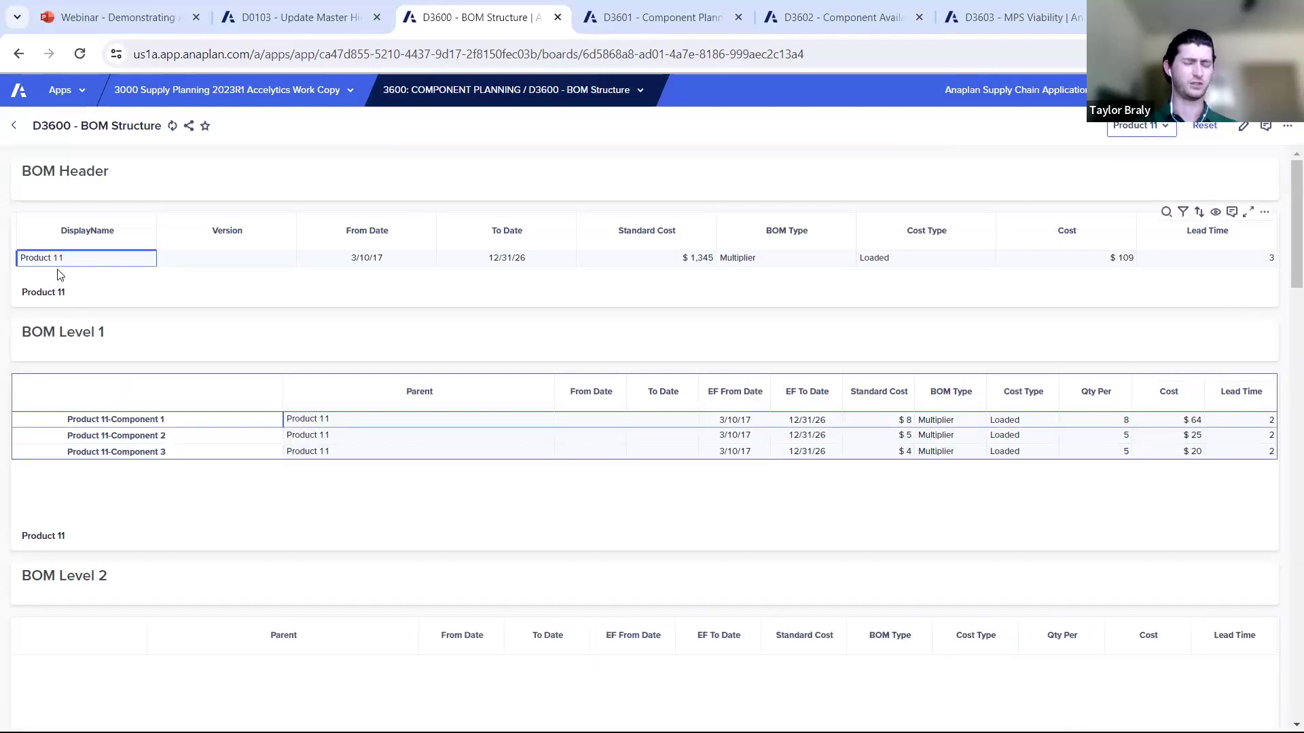
left_click_drag(143, 424, 144, 447)
left_click(351, 425)
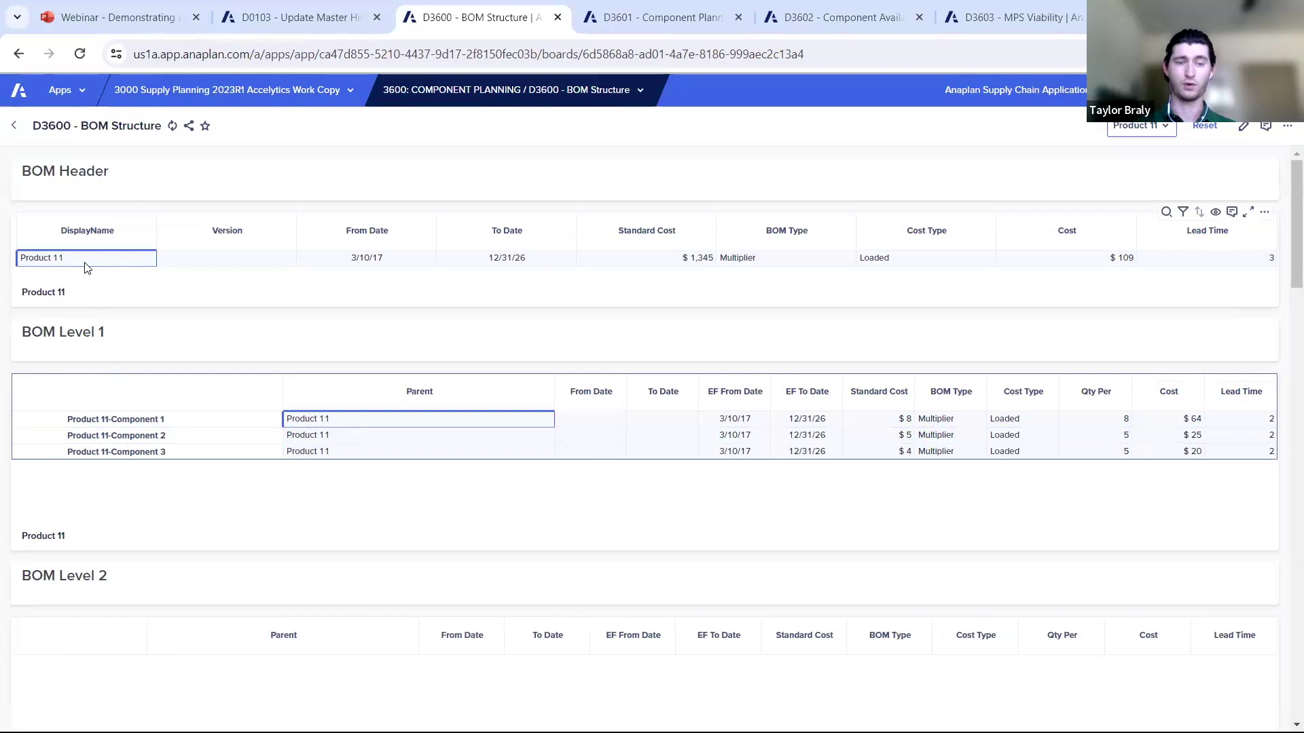
left_click_drag(739, 420, 1226, 425)
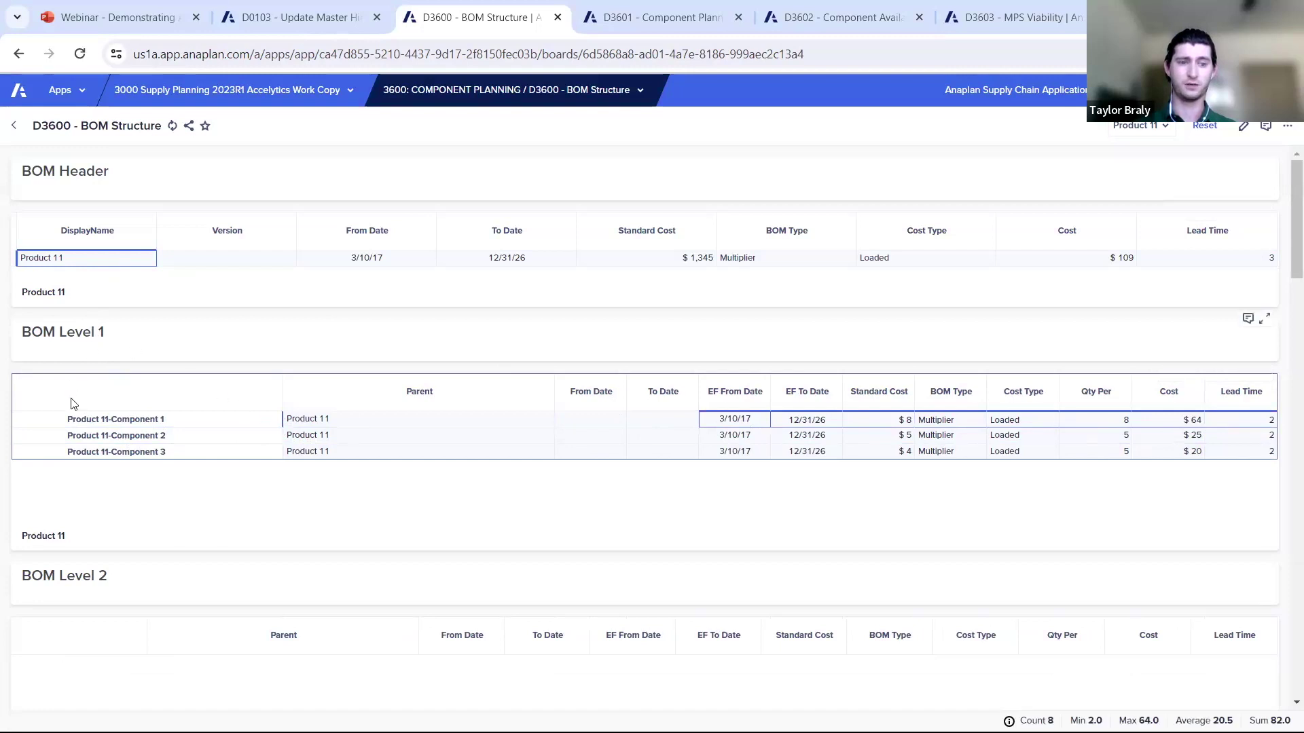
Select Product 11-Component 1 and check BOM levels 2 to 4 beneath it, then review the level 1 components and header product.
left_click(80, 419)
scroll(62, 325, "down", 1)
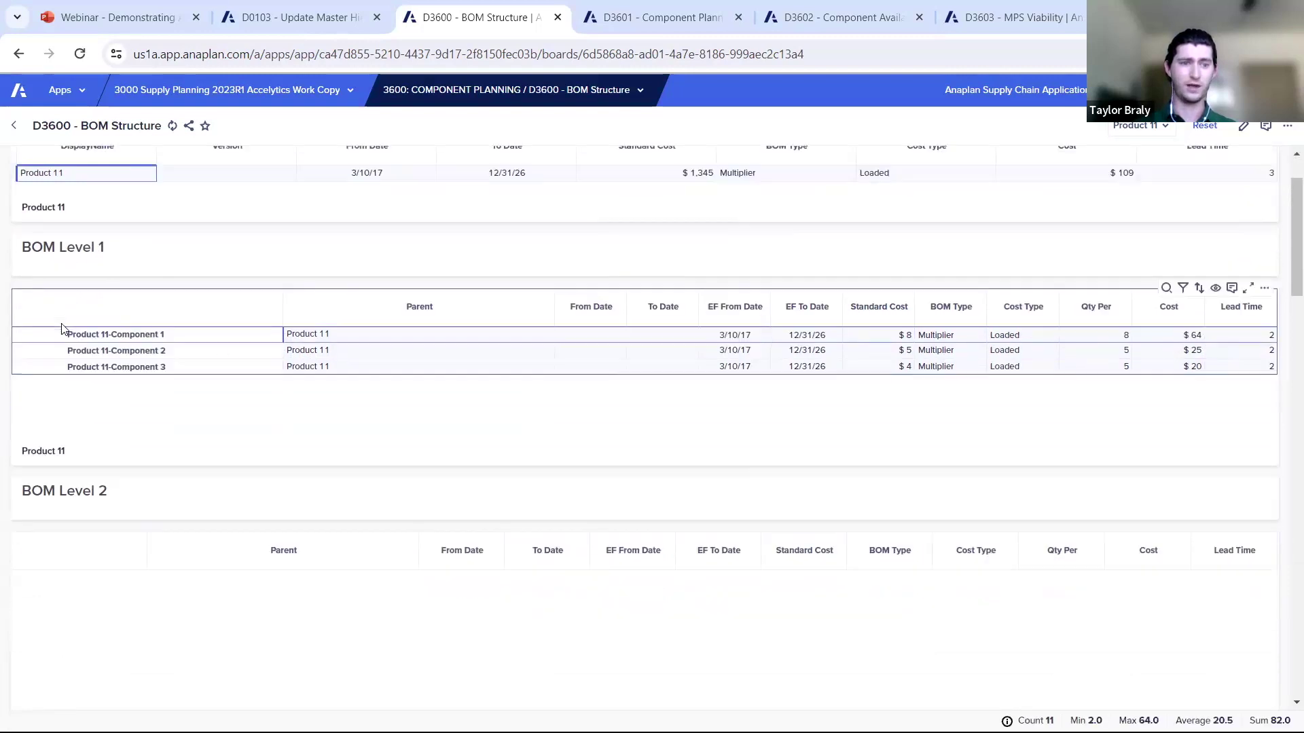
scroll(62, 330, "down", 3)
scroll(63, 330, "down", 2)
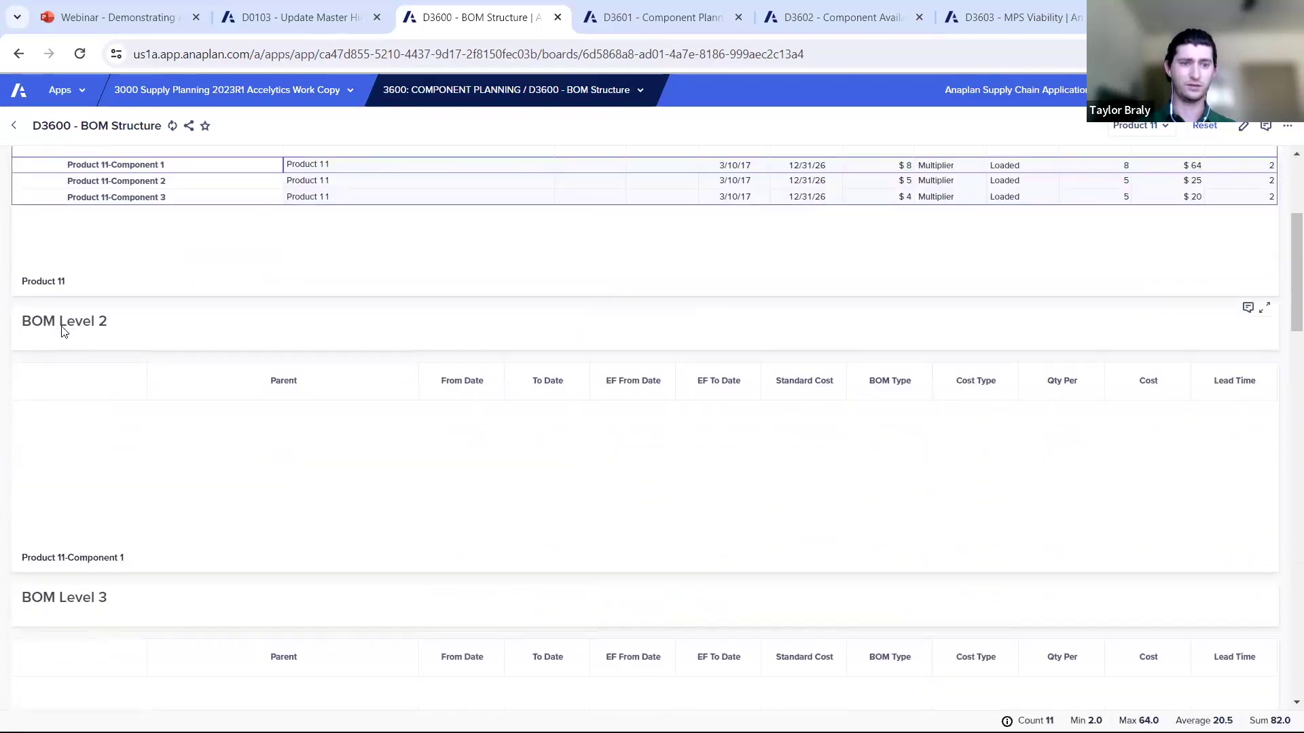
scroll(64, 298, "up", 6)
left_click(169, 271)
scroll(268, 400, "down", 10)
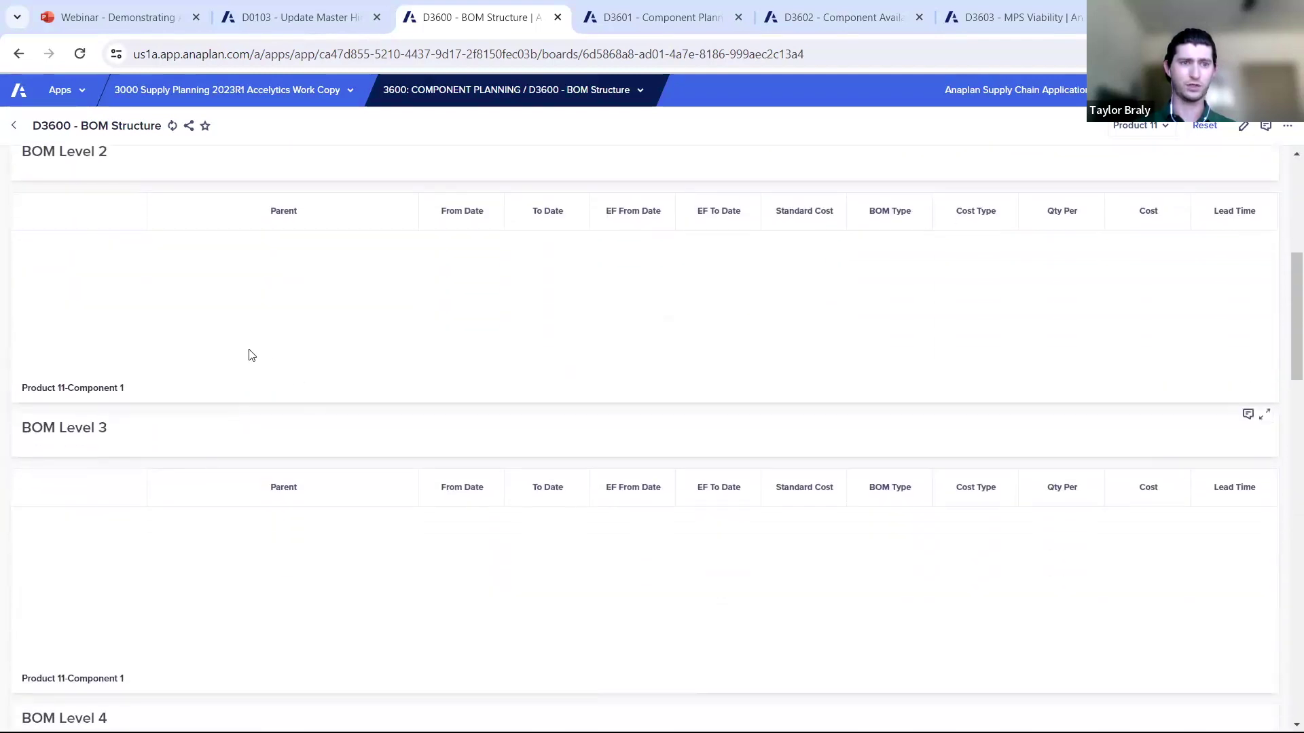
scroll(203, 397, "down", 6)
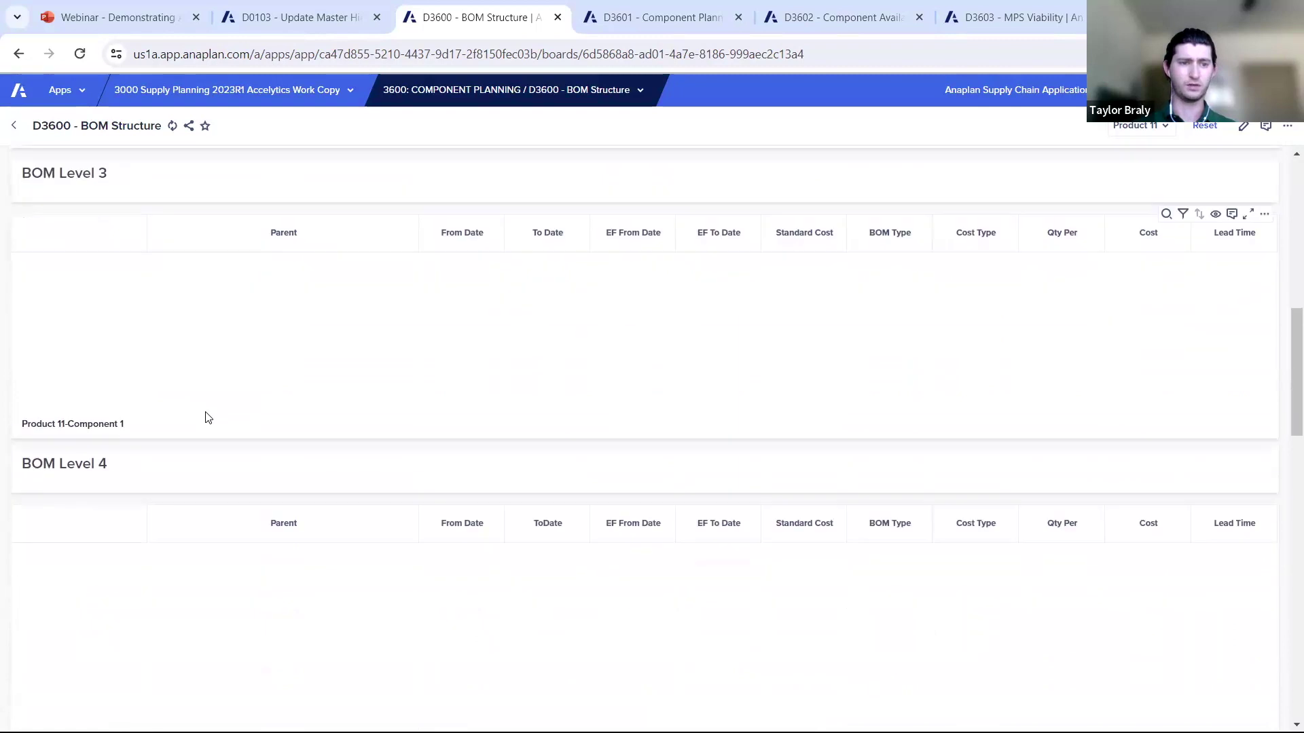
scroll(207, 416, "up", 16)
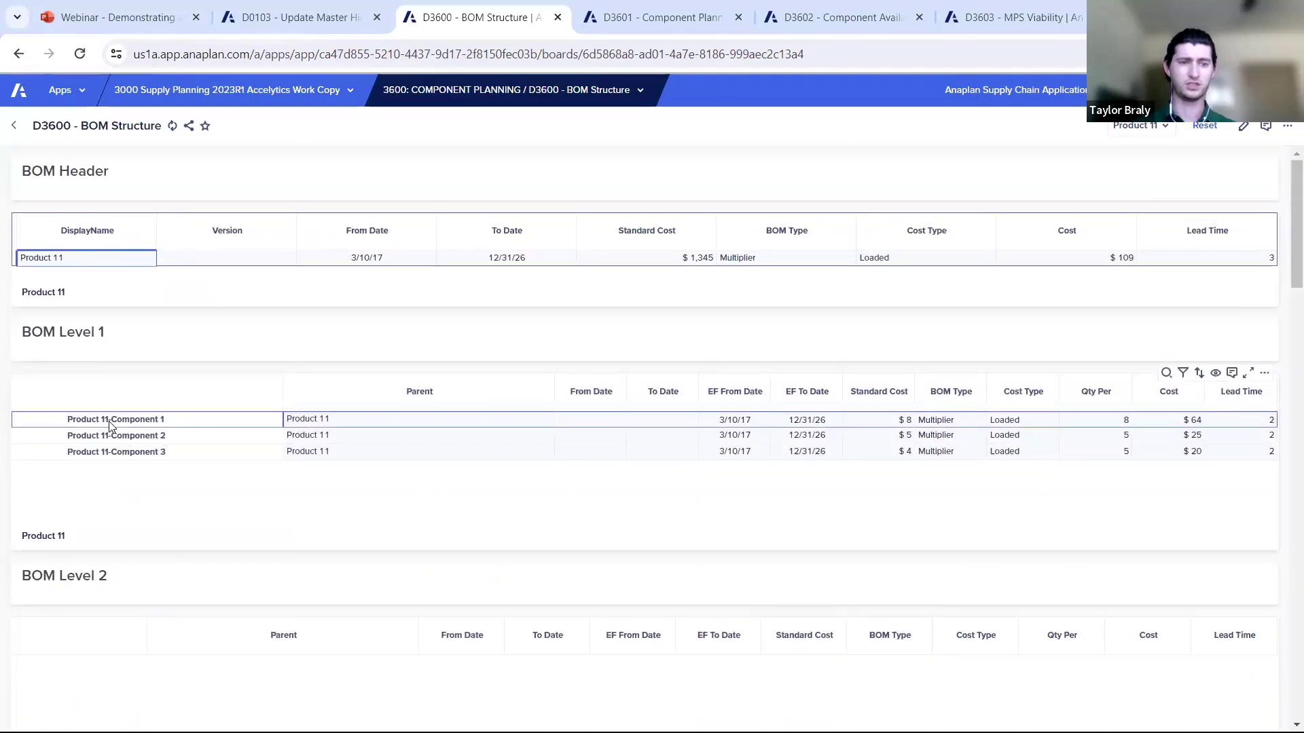
left_click_drag(120, 424, 136, 456)
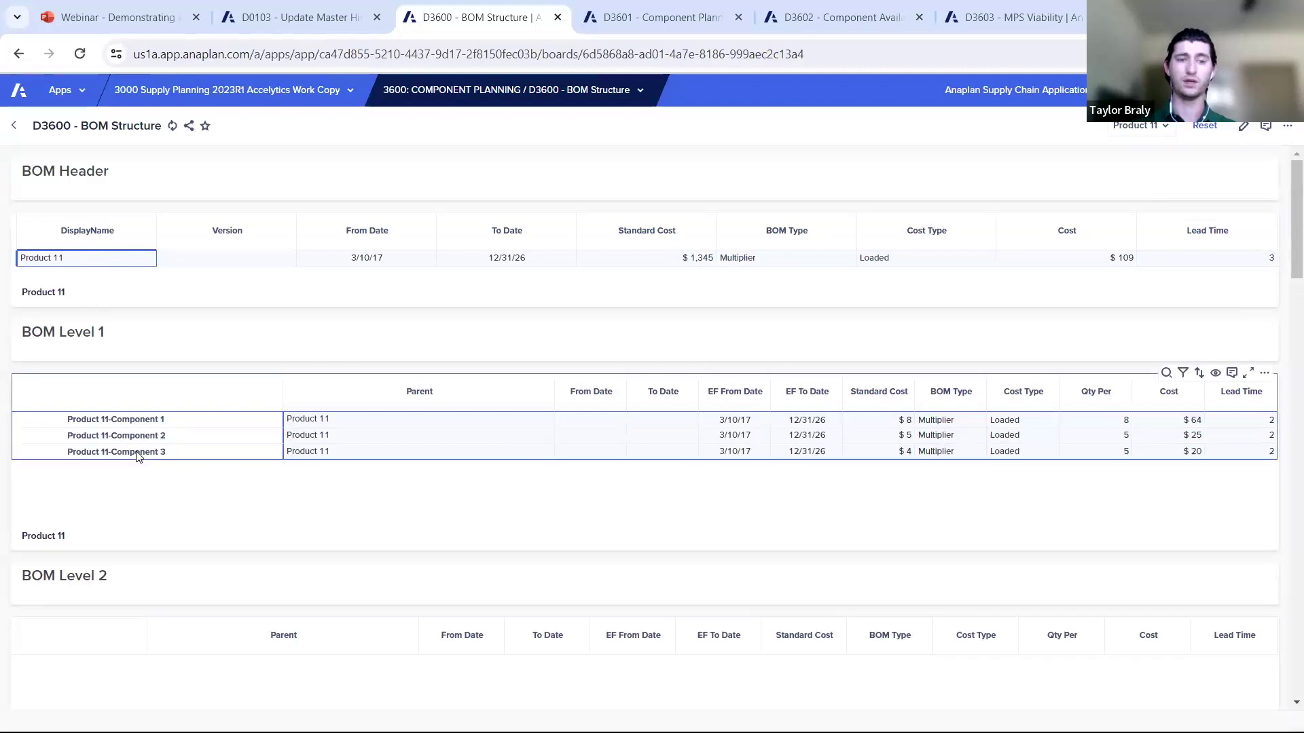
left_click(87, 264)
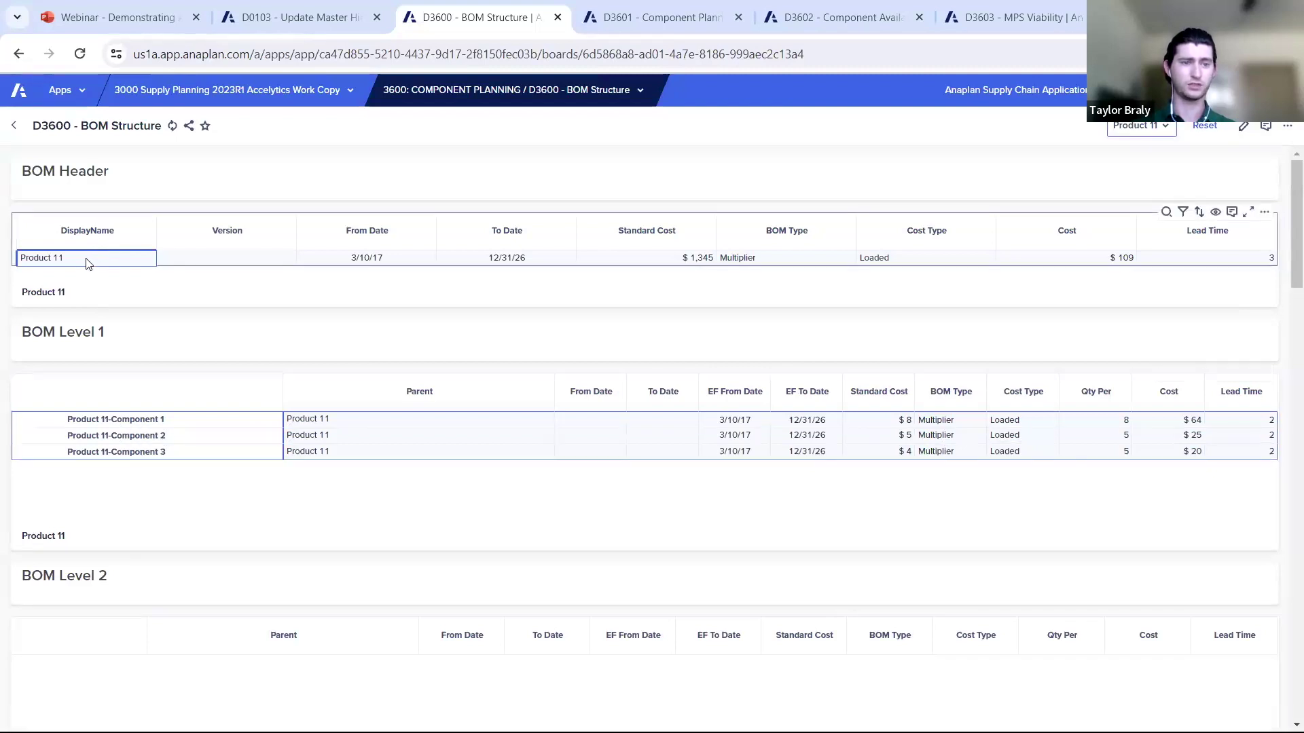
Switch the BOM Structure board's product selection to Product 9.
left_click(1153, 128)
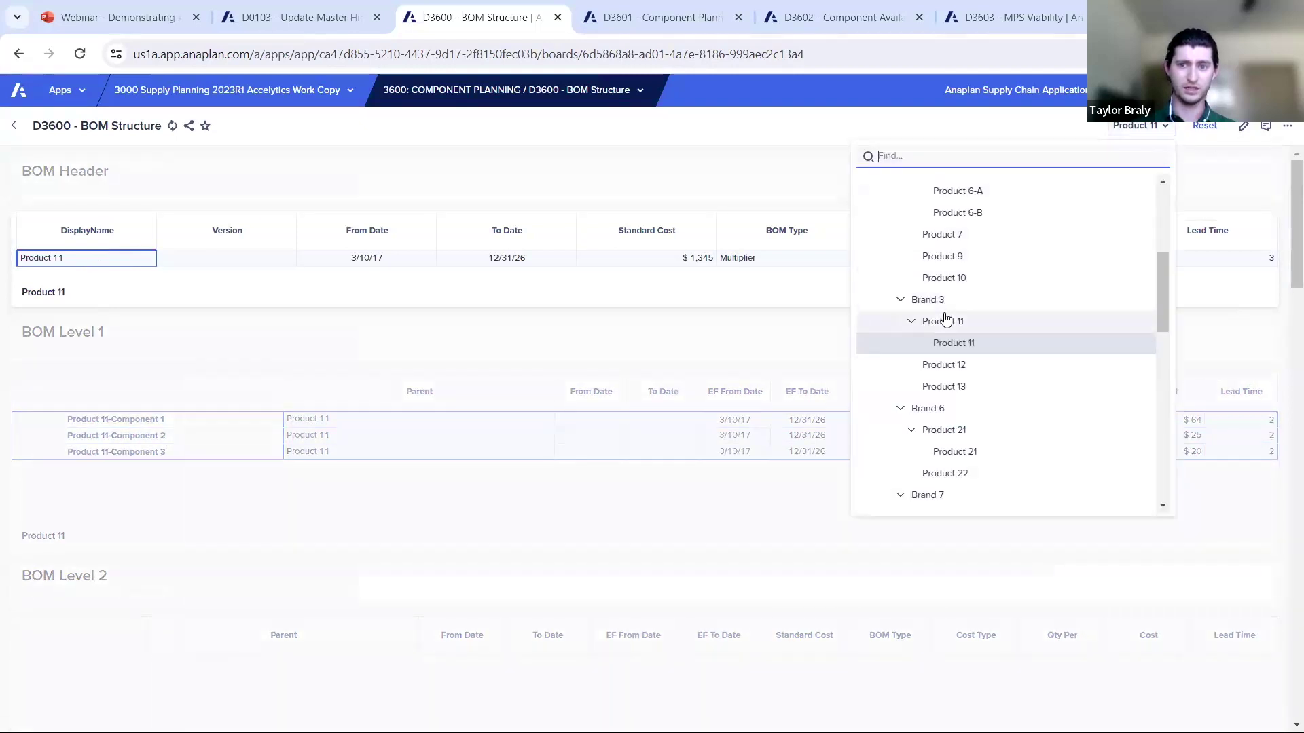
scroll(947, 312, "up", 5)
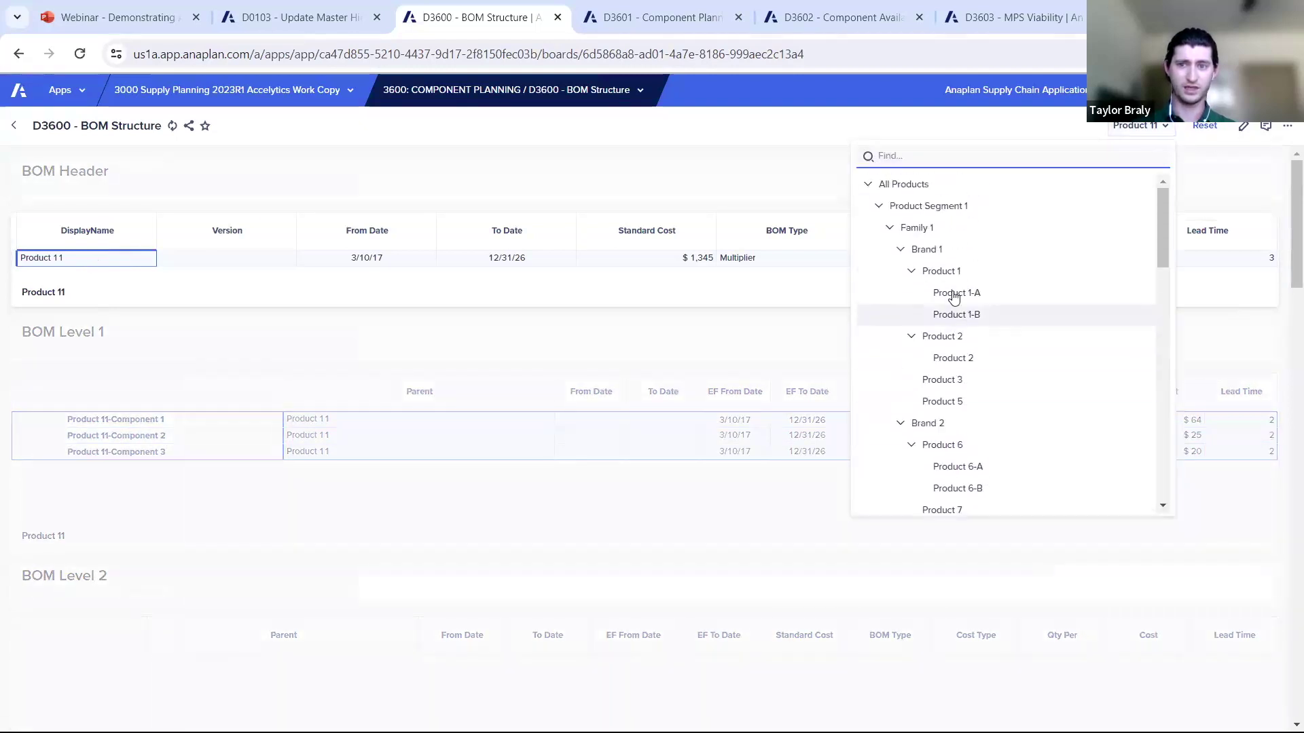
scroll(960, 355, "down", 3)
left_click(959, 344)
left_click(964, 365)
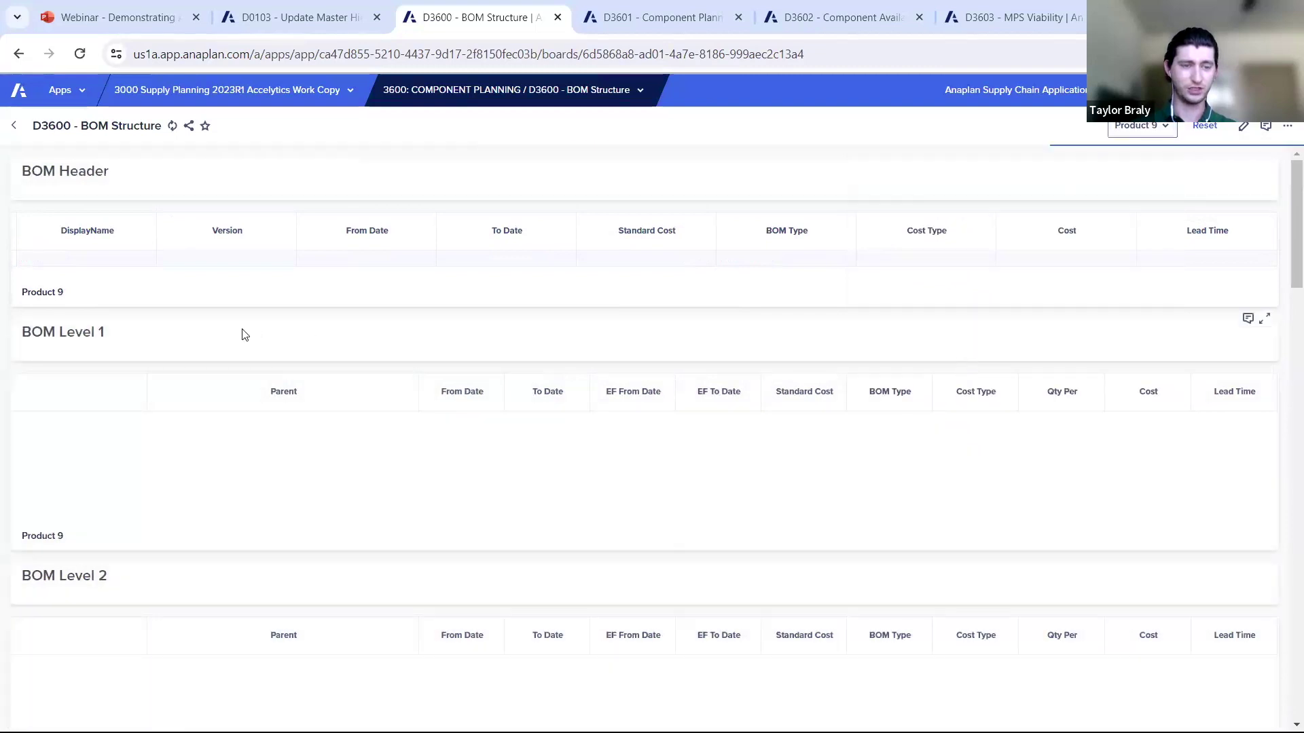
Look through Product 9's BOM tables from level 1 down to level 8.
scroll(187, 489, "down", 3)
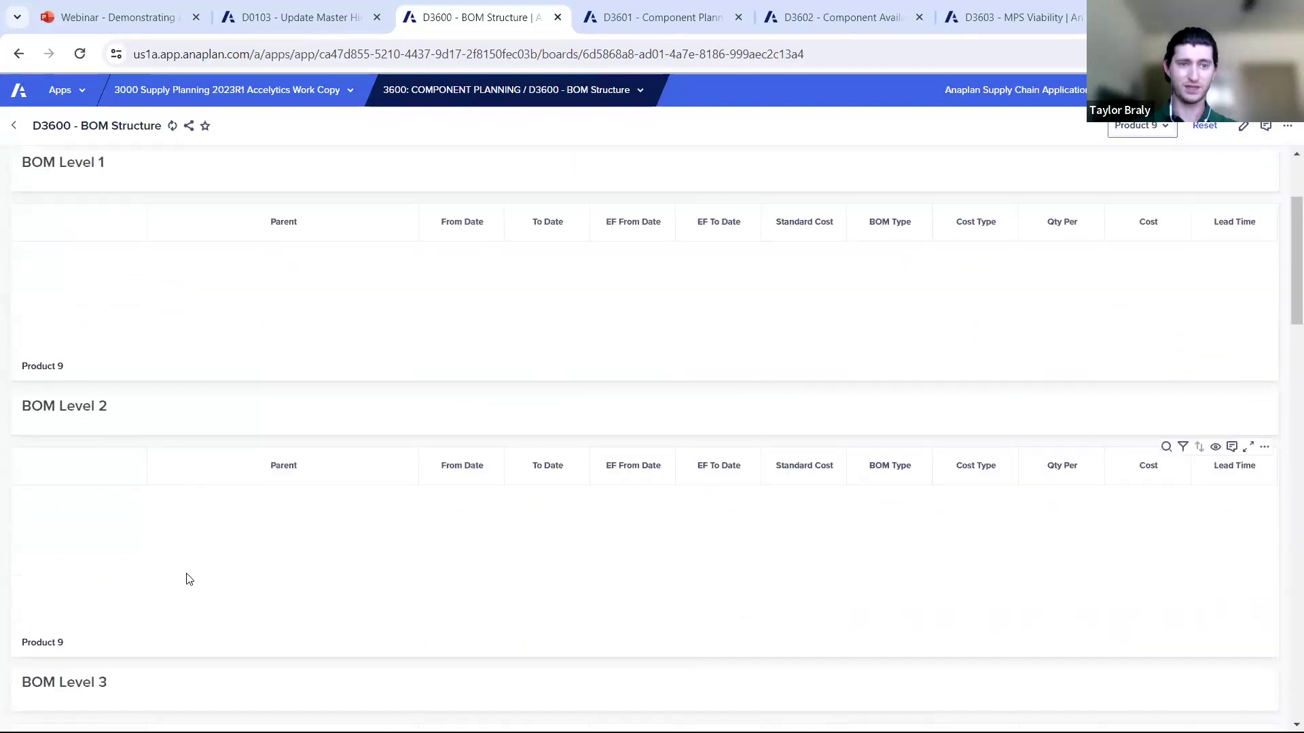
scroll(227, 388, "up", 2)
scroll(228, 401, "down", 4)
scroll(229, 411, "down", 8)
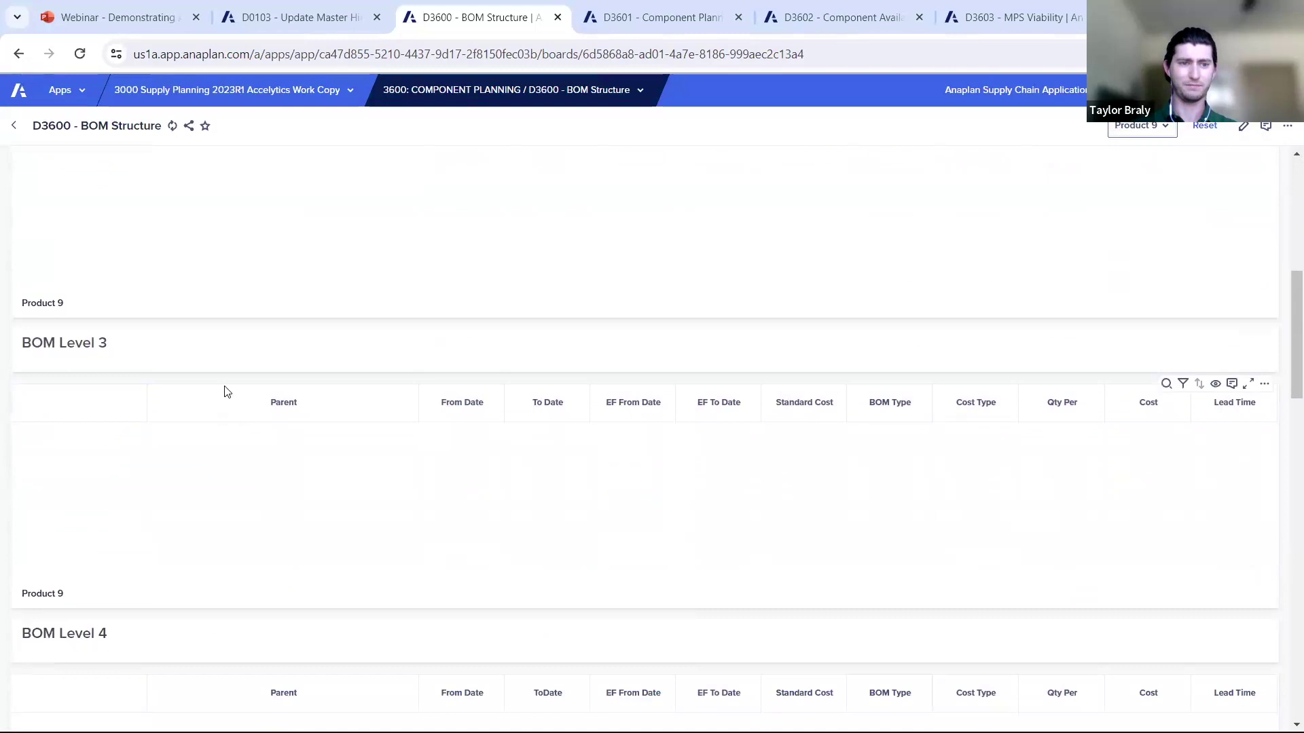
scroll(233, 424, "down", 10)
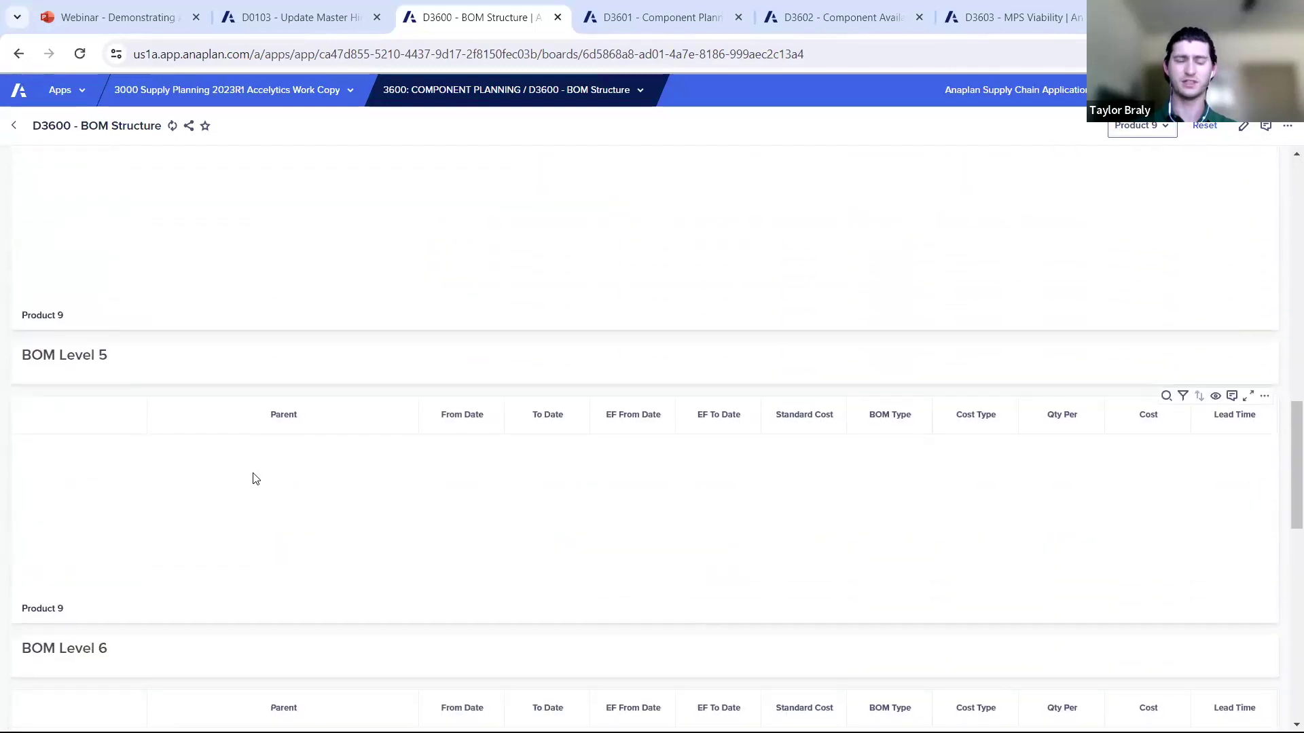
scroll(256, 489, "down", 2)
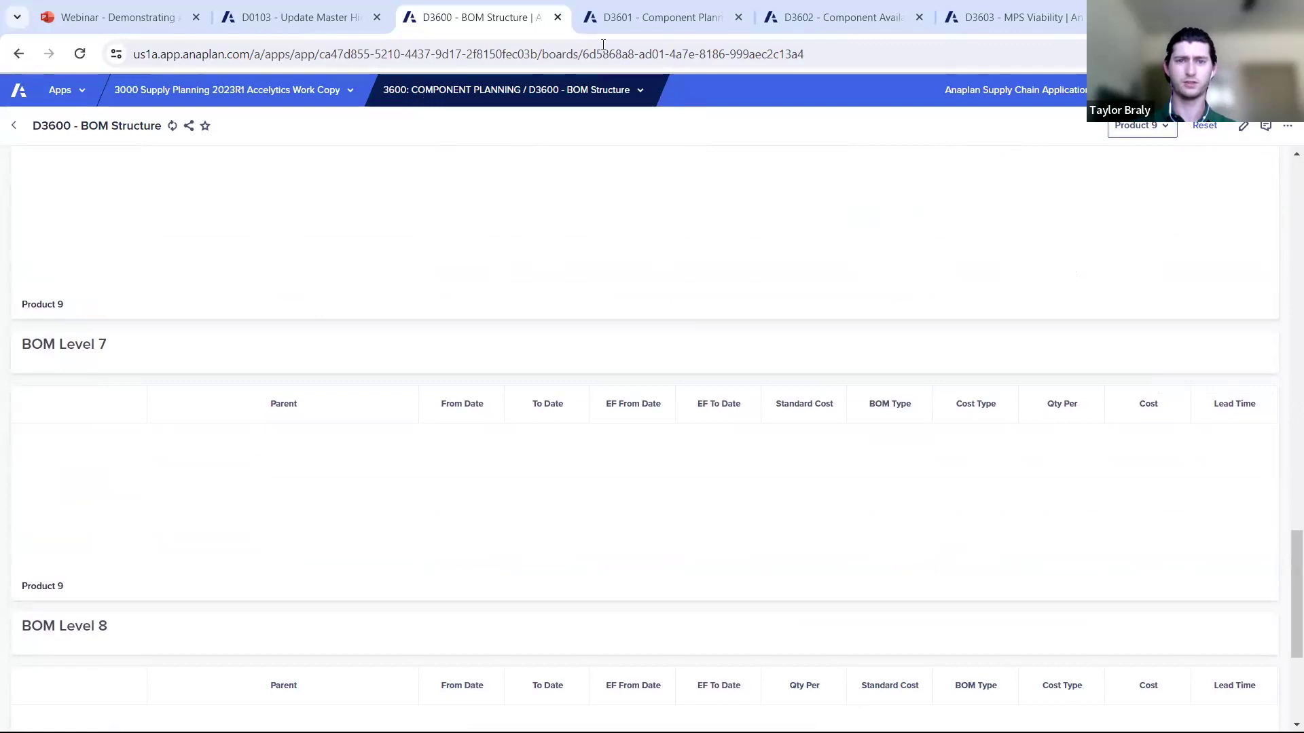
Open the D3601 - Component Planning board and examine the Total, Assembly and Component Usage rows for all products.
left_click(619, 26)
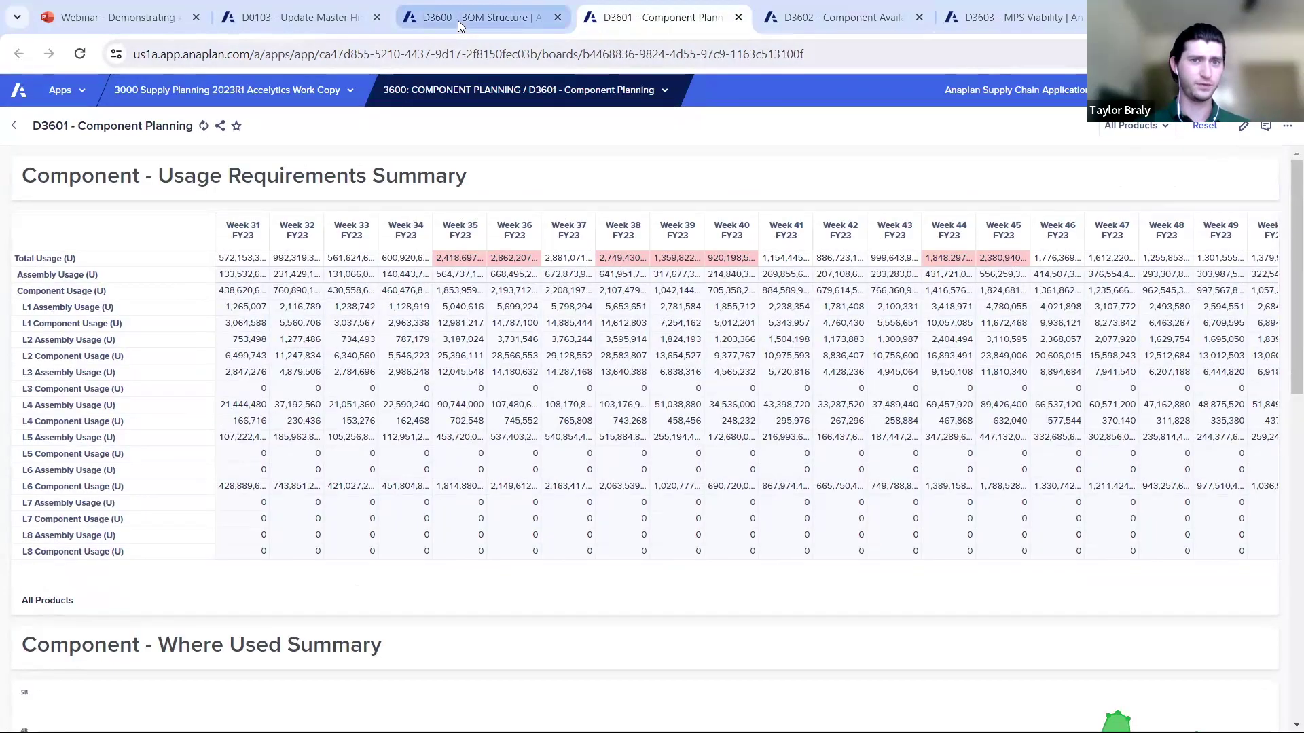
mouse_move(457, 20)
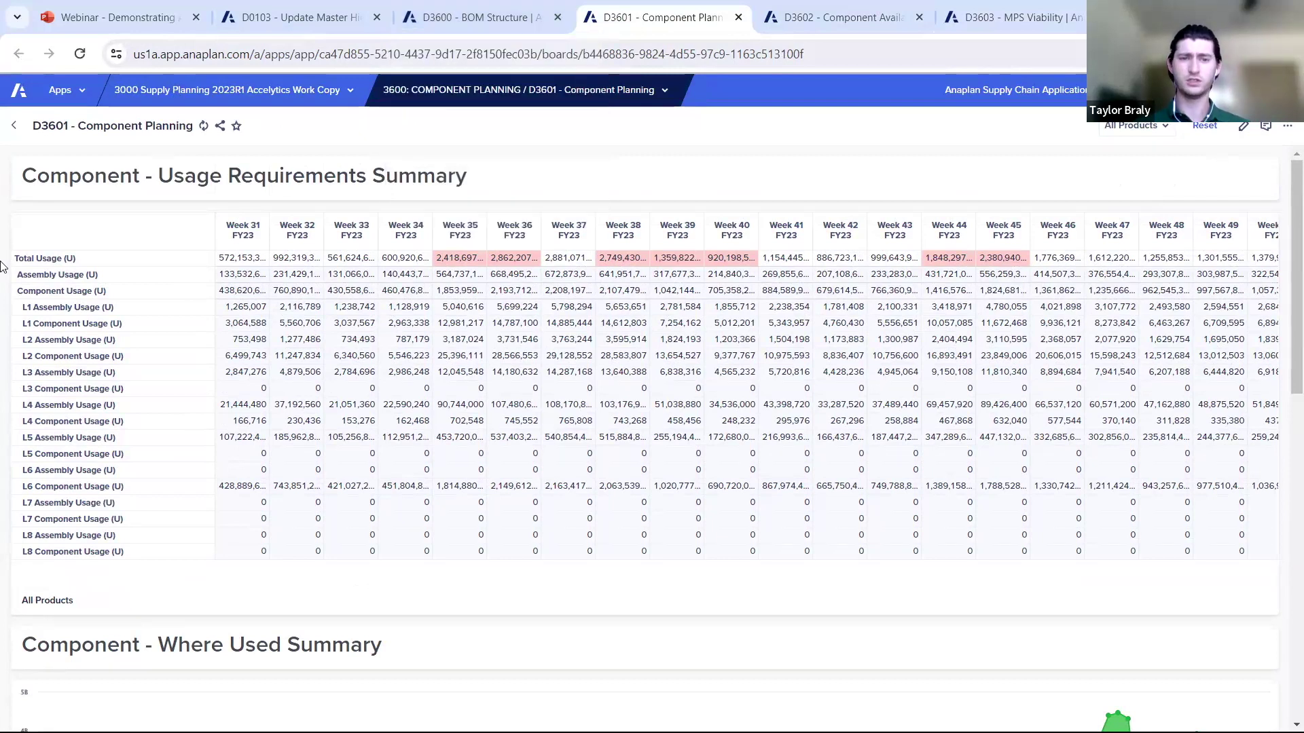
left_click(64, 263)
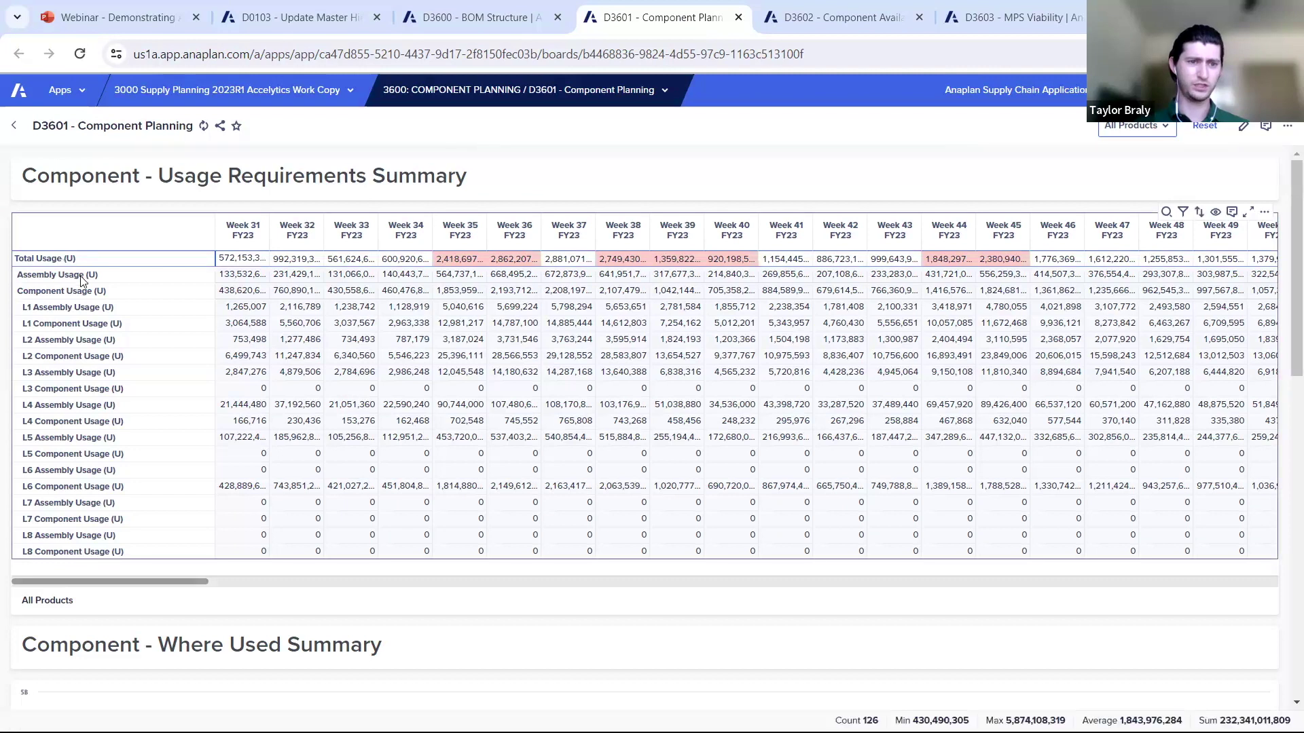
left_click(81, 278)
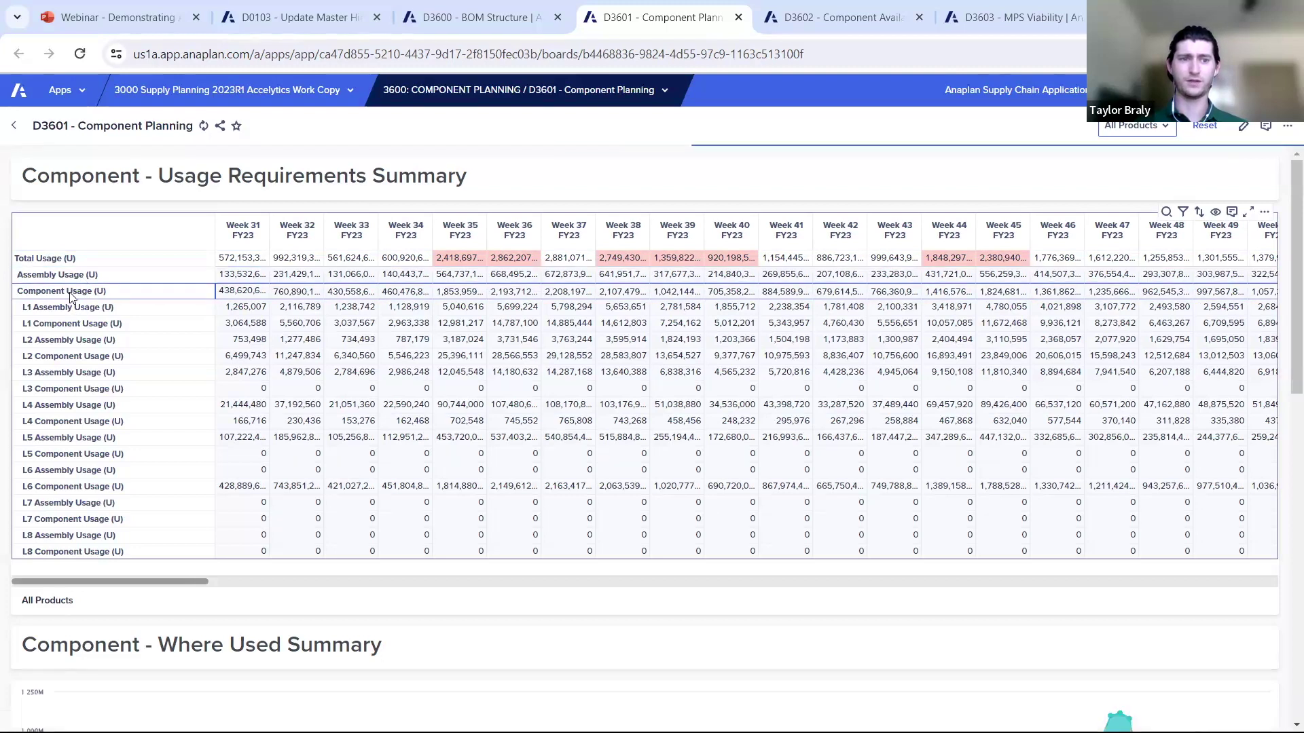
Go through the usage rows from L1 Component Usage down to L3 Component Usage in the requirements summary.
left_click(87, 325)
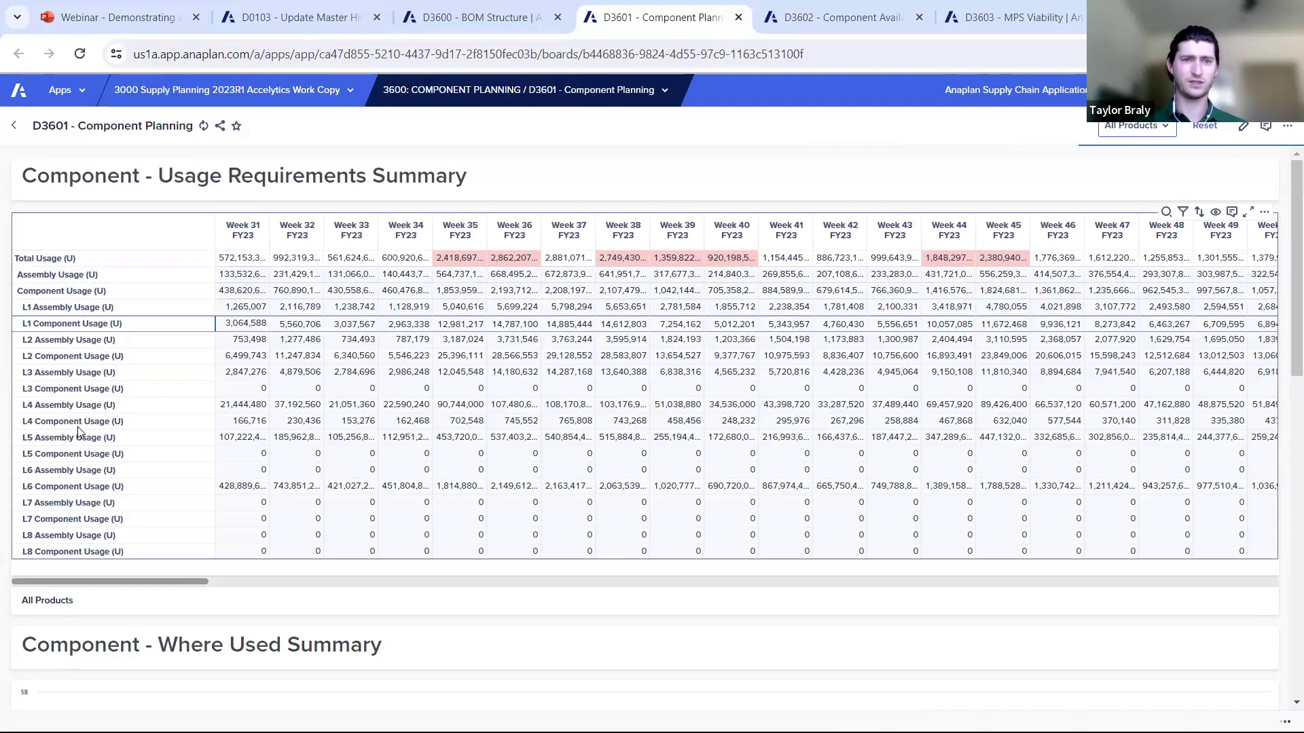
key("Down")
key("Down")
key("Down")
key("Down")
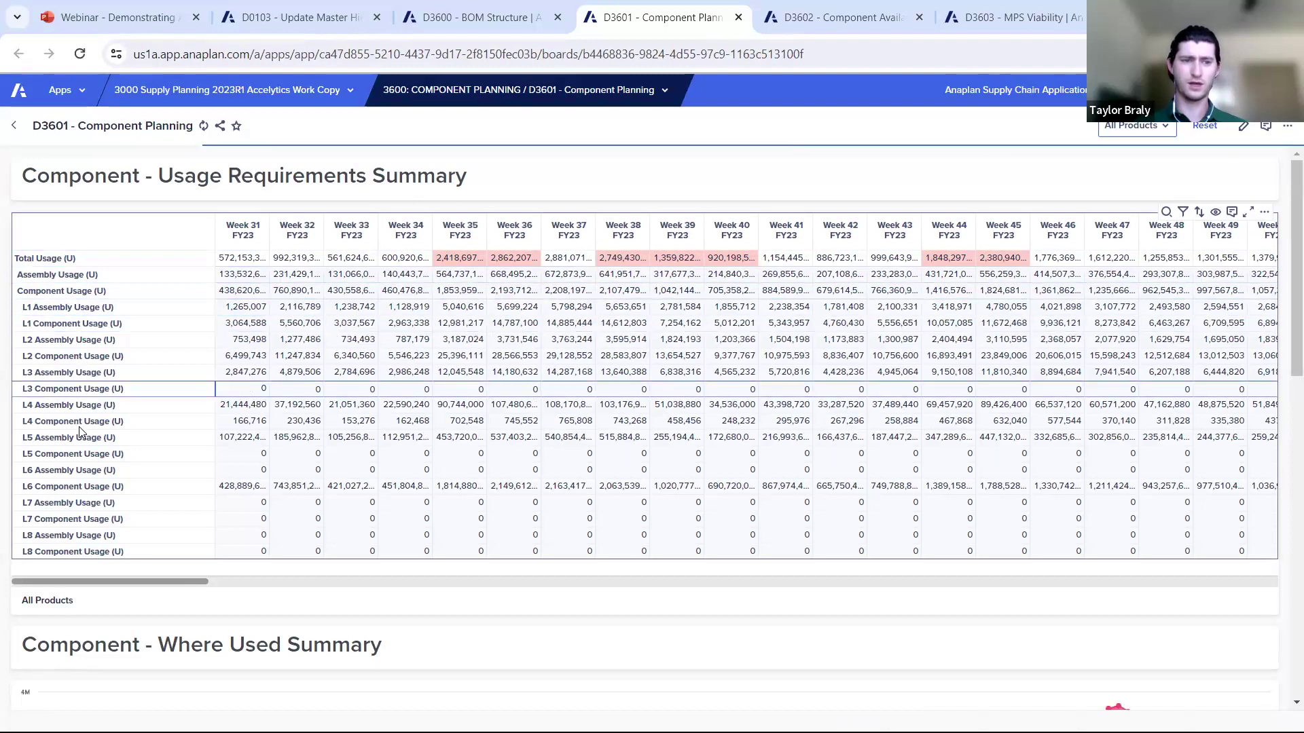
Review the L1 to L3 usage rows and overall Assembly Usage, then inspect the highlighted Week 35 FY23 Total Usage value.
left_click(79, 311)
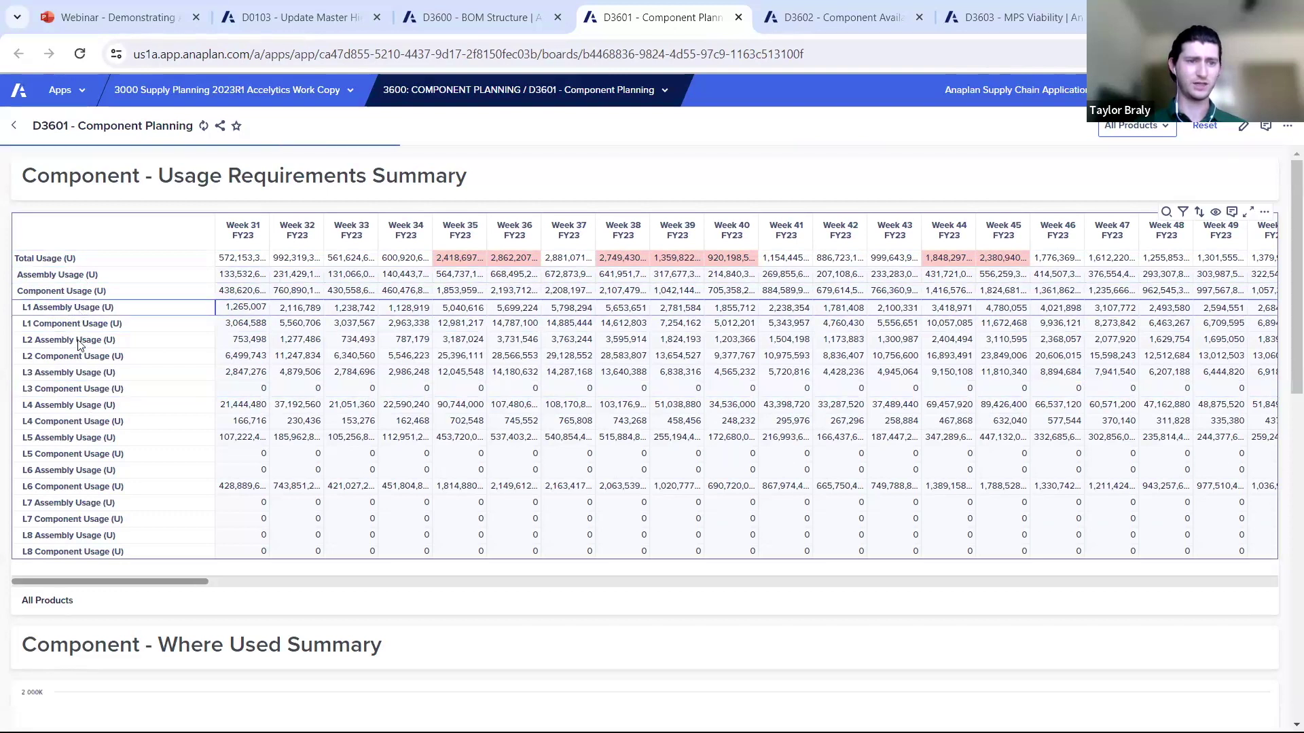
key("Down")
key("Down")
left_click(77, 389)
left_click(75, 275)
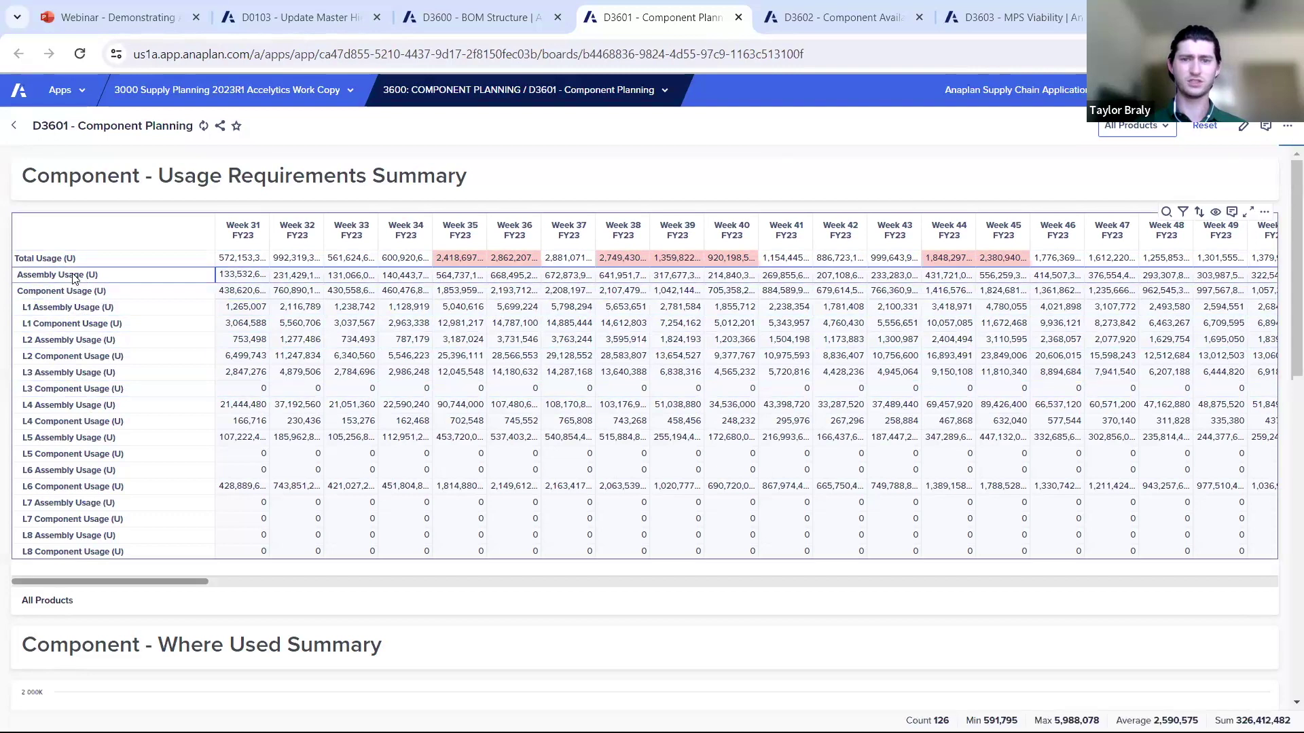
left_click(460, 259)
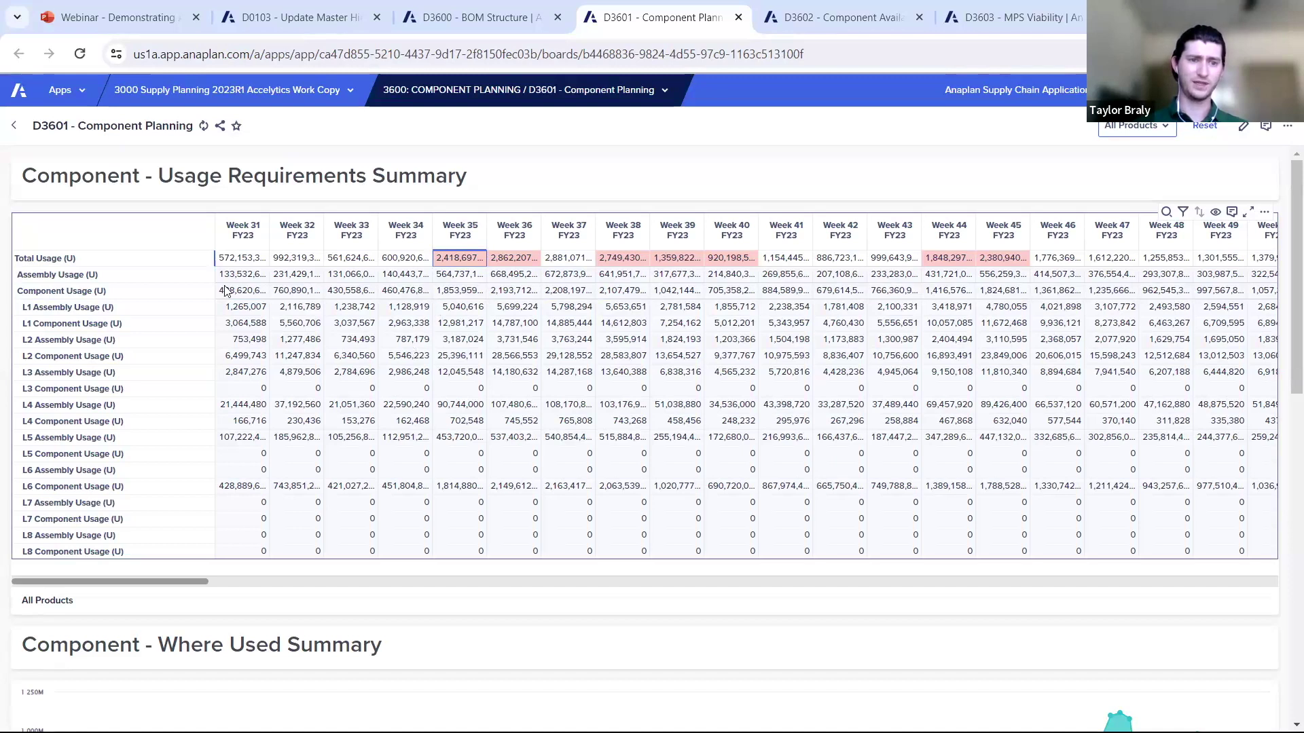
Inspect Week 36 FY23 Total Usage, then examine the Component - Where Used Summary chart and the assembly usage table by component and product.
left_click(516, 259)
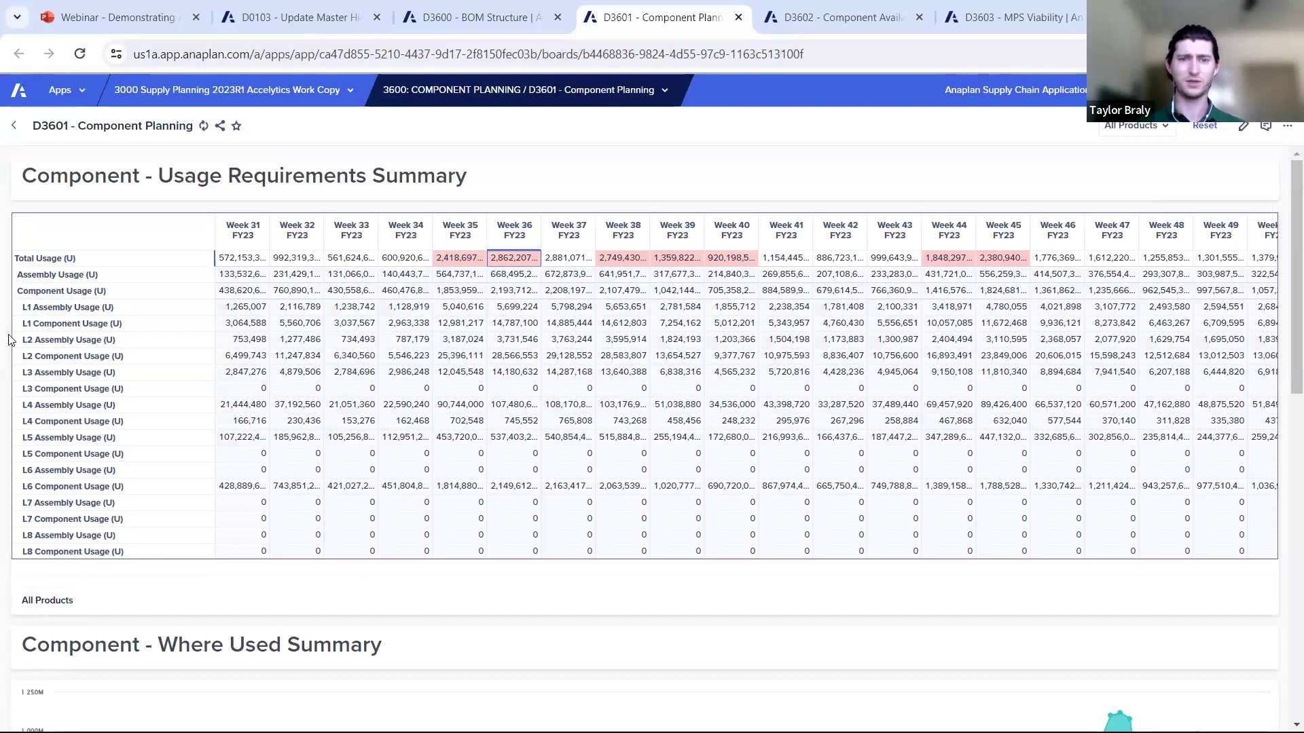
scroll(3, 327, "down", 6)
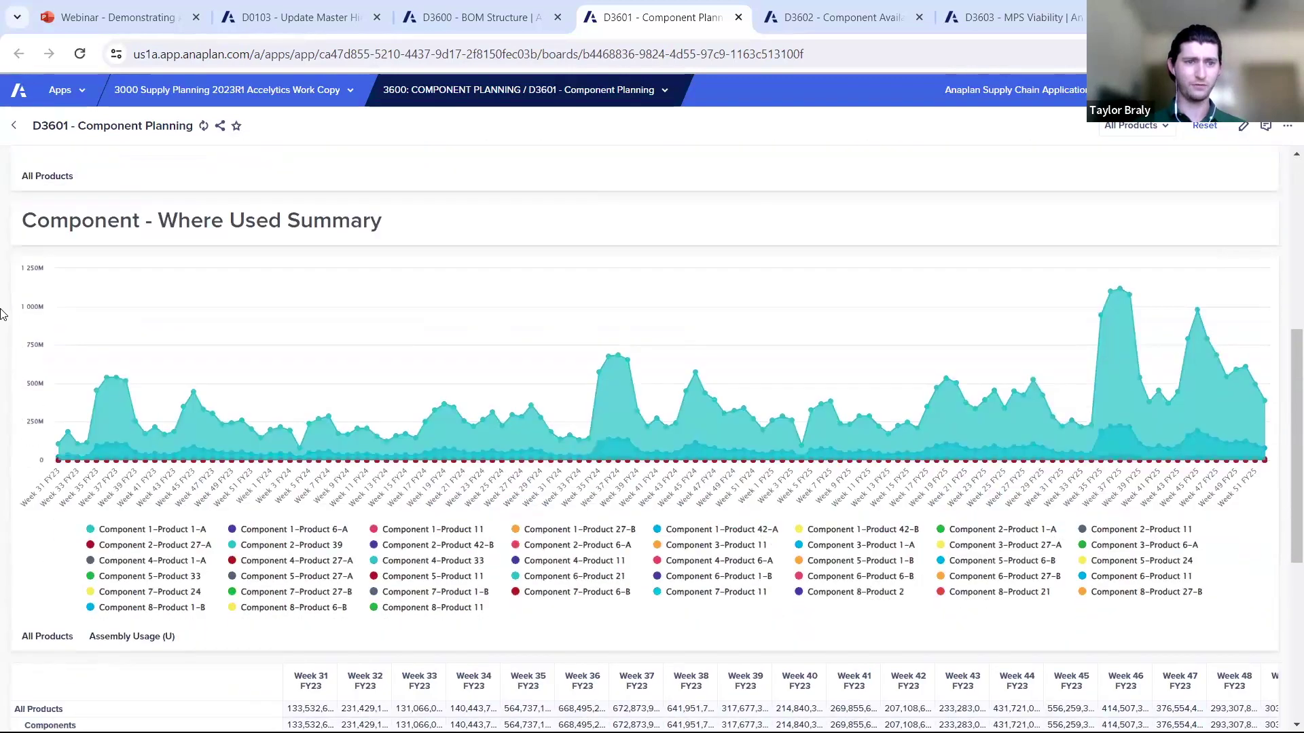
scroll(2, 313, "down", 1)
scroll(2, 313, "up", 1)
mouse_move(342, 438)
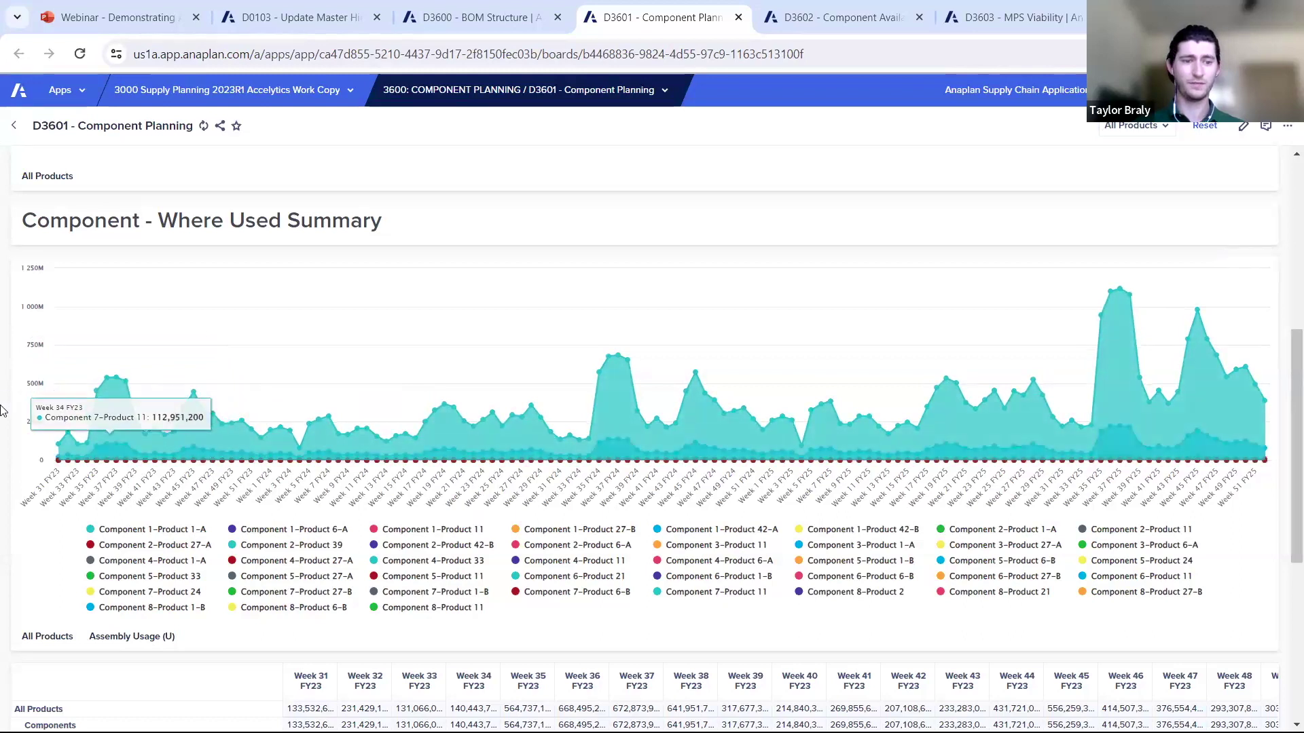
scroll(2, 412, "down", 4)
scroll(2, 412, "down", 2)
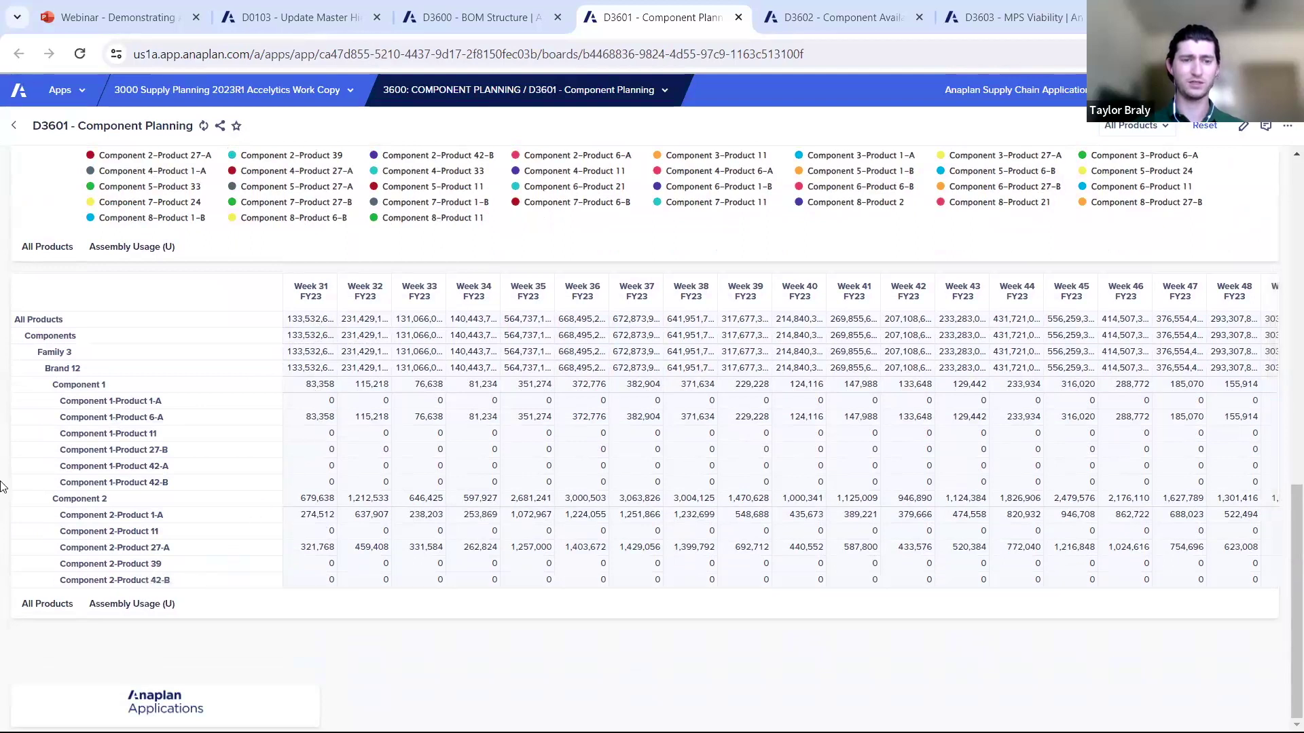
Switch the where-used summary to Total Usage (U) from the usage requirements table.
scroll(2, 486, "up", 2)
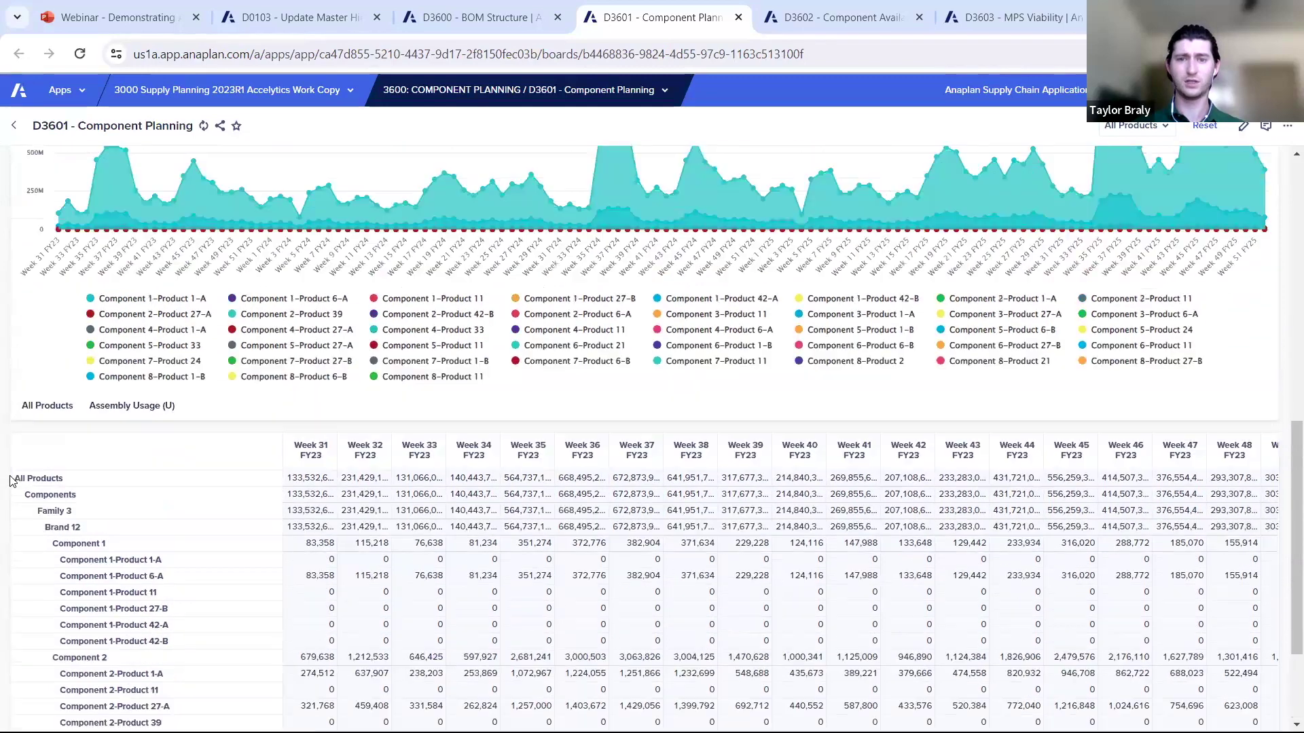
scroll(14, 489, "down", 15)
scroll(82, 306, "up", 3)
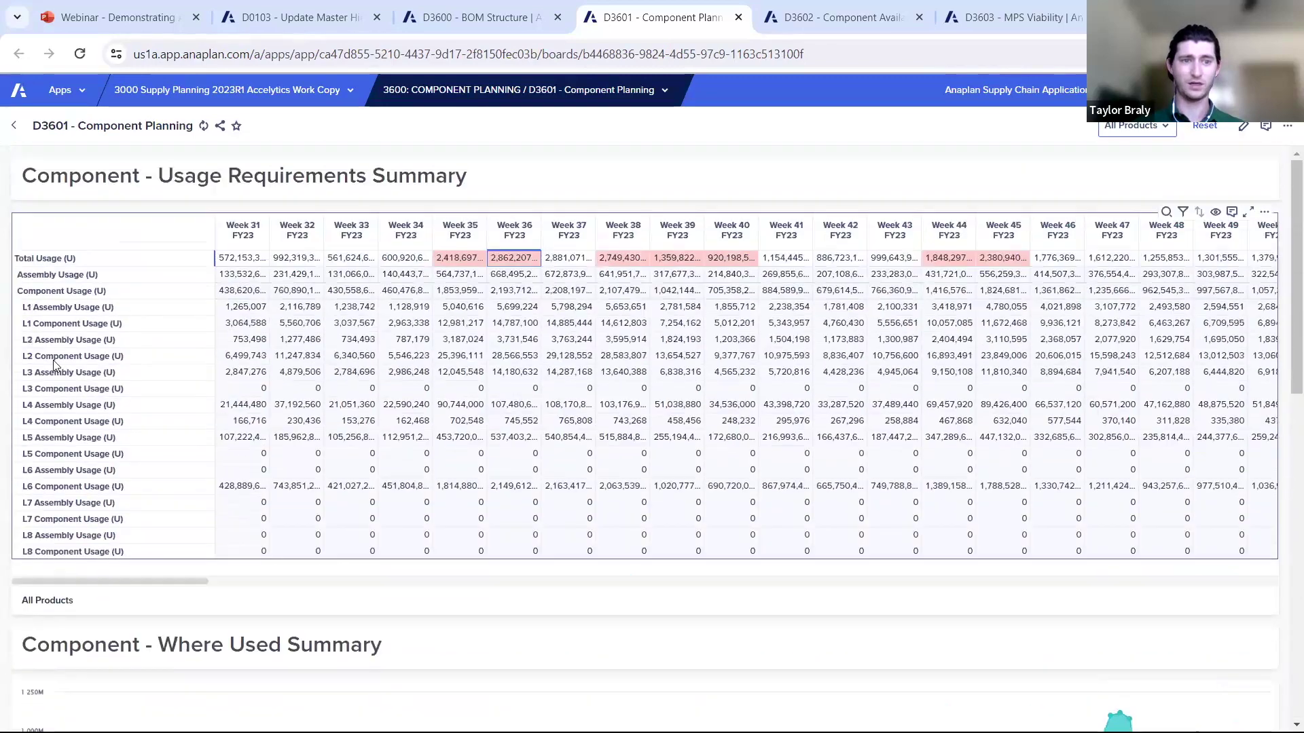
left_click(98, 261)
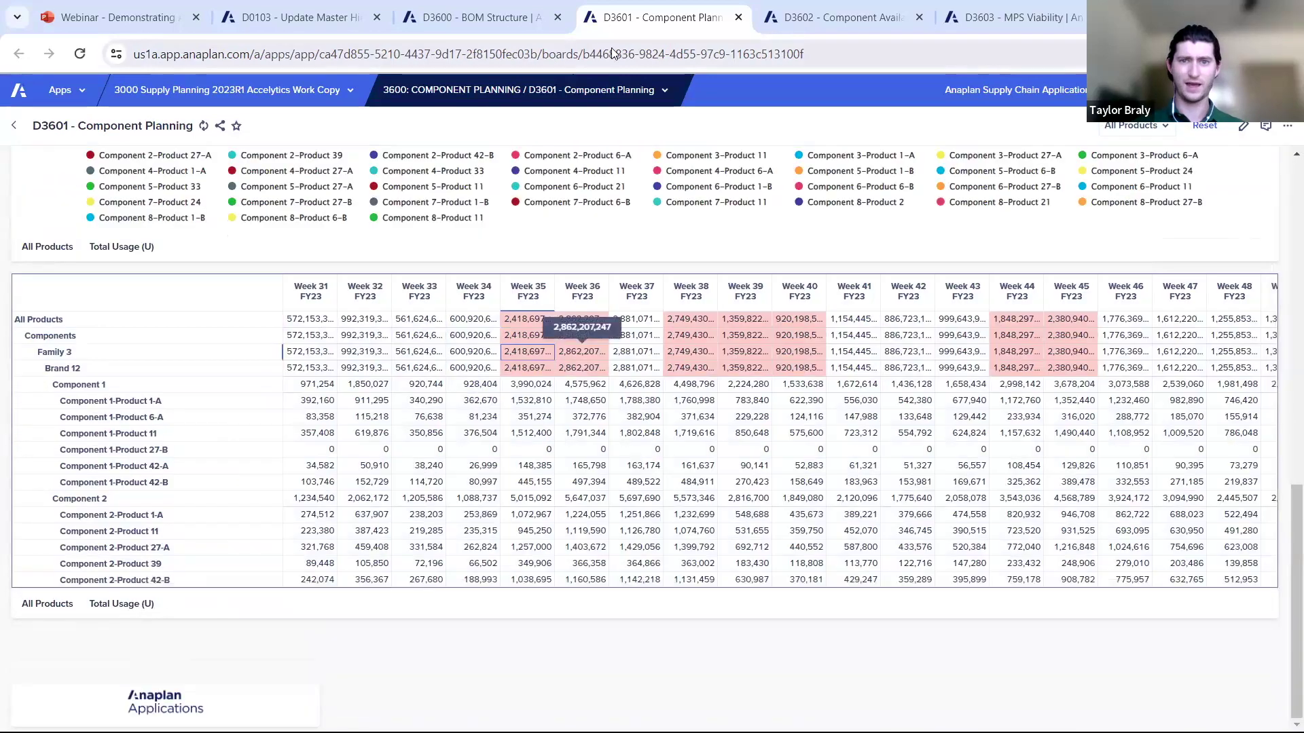
Open the D3602 - Component Availability board and examine the Week 35 FY23 closing inventory and incoming receipts in the chart.
left_click(849, 19)
scroll(0, 274, "up", 7)
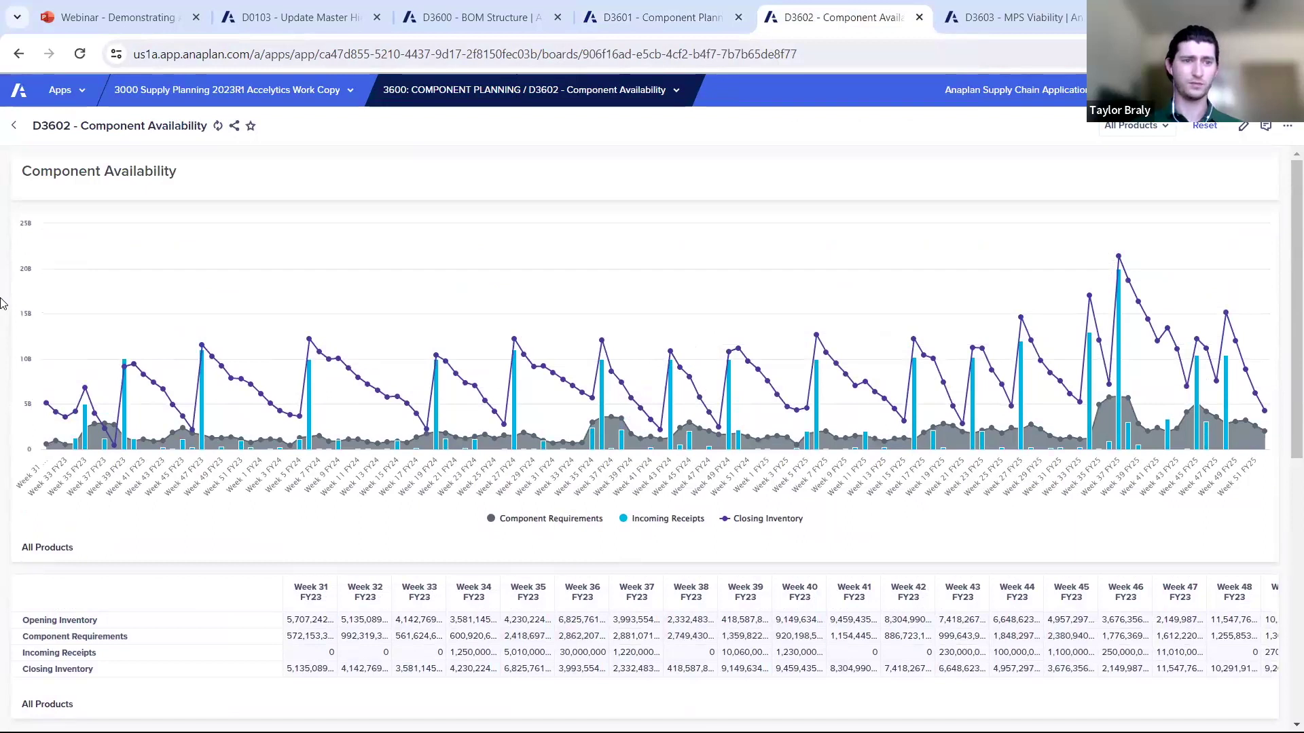
scroll(3, 307, "down", 1)
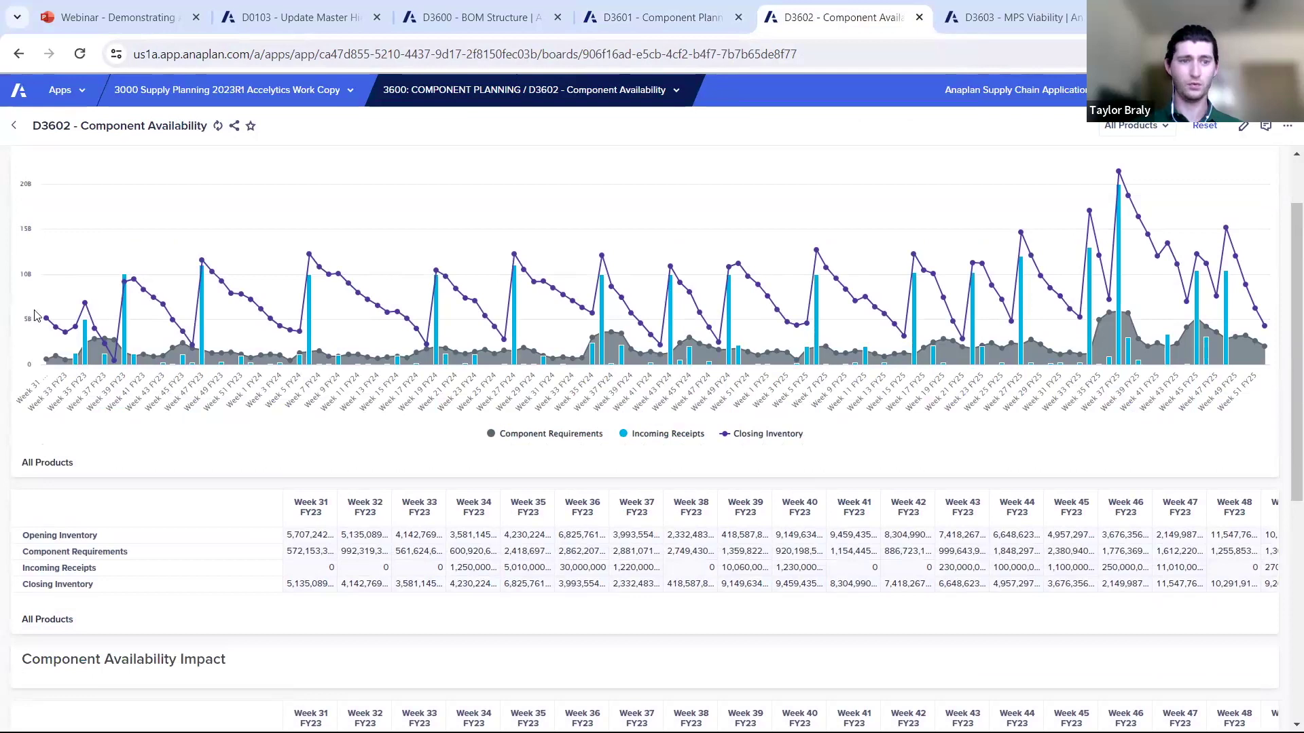
mouse_move(85, 309)
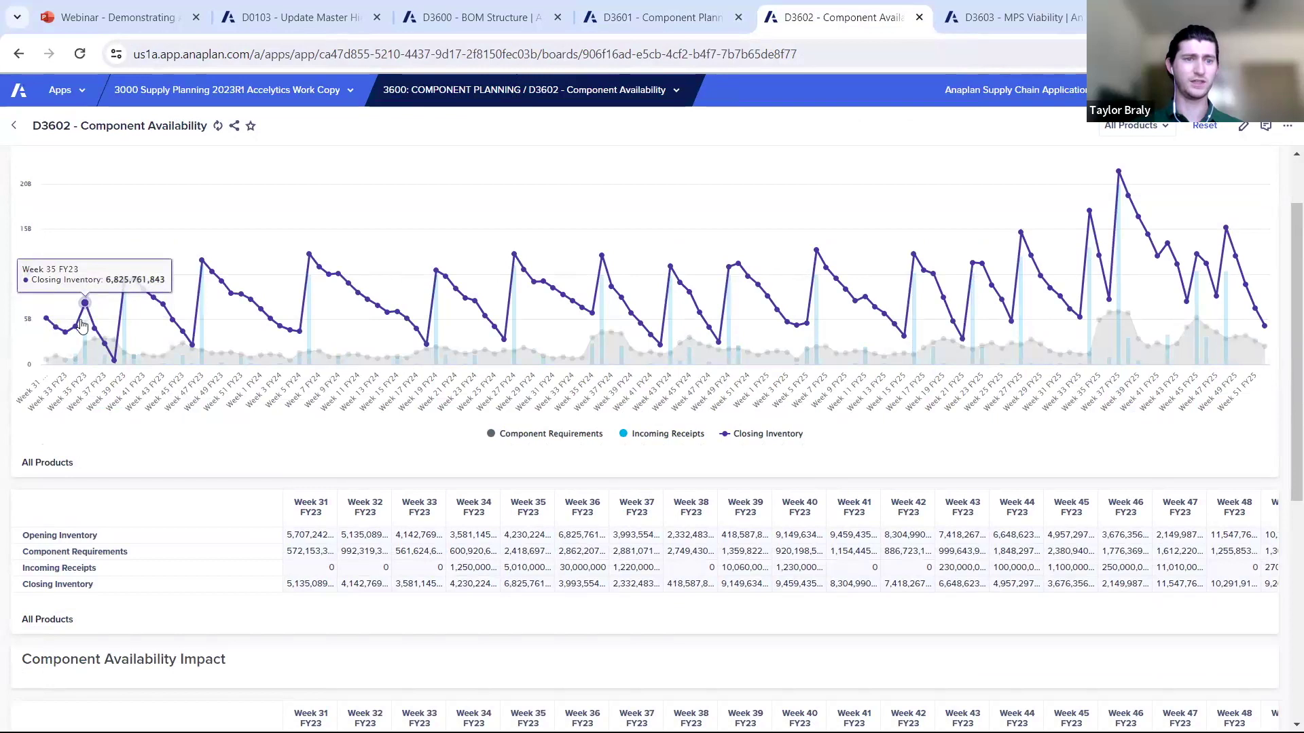
mouse_move(87, 339)
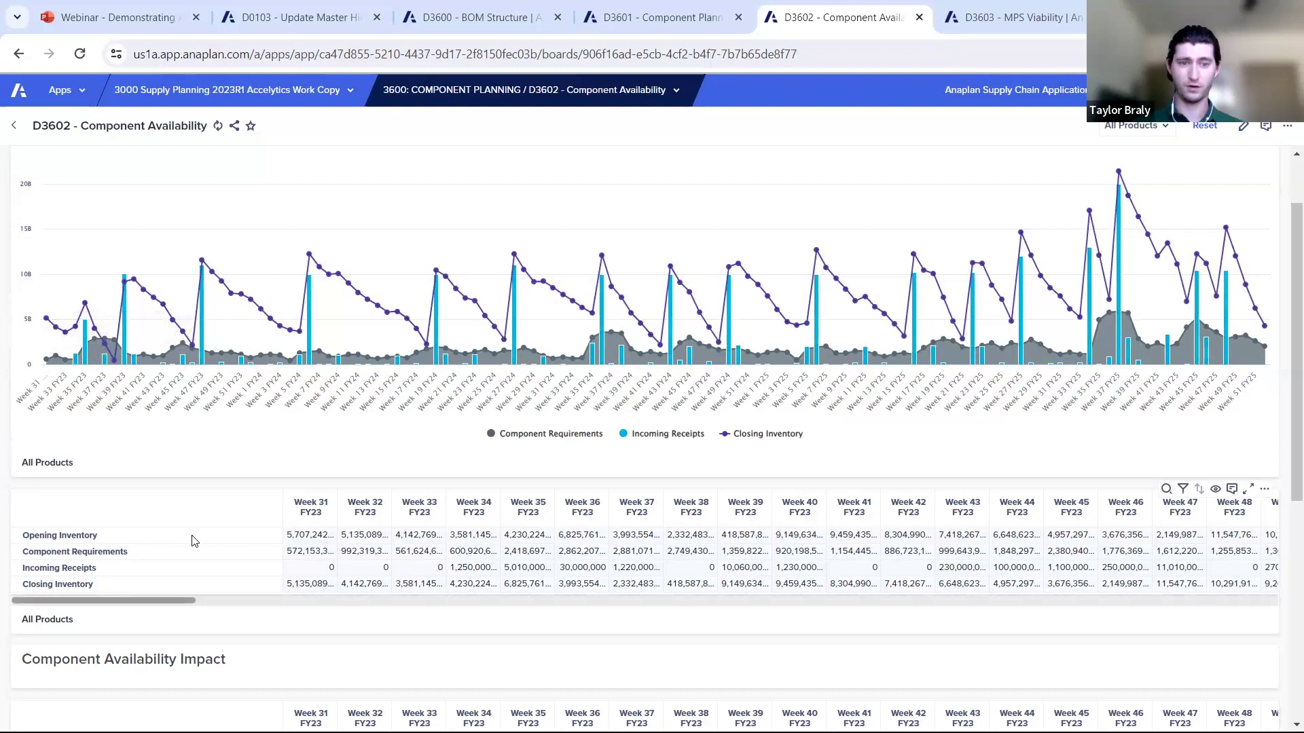
Review the Component Requirements, Incoming Receipts and Closing Inventory rows of the availability table for all products.
left_click(201, 557)
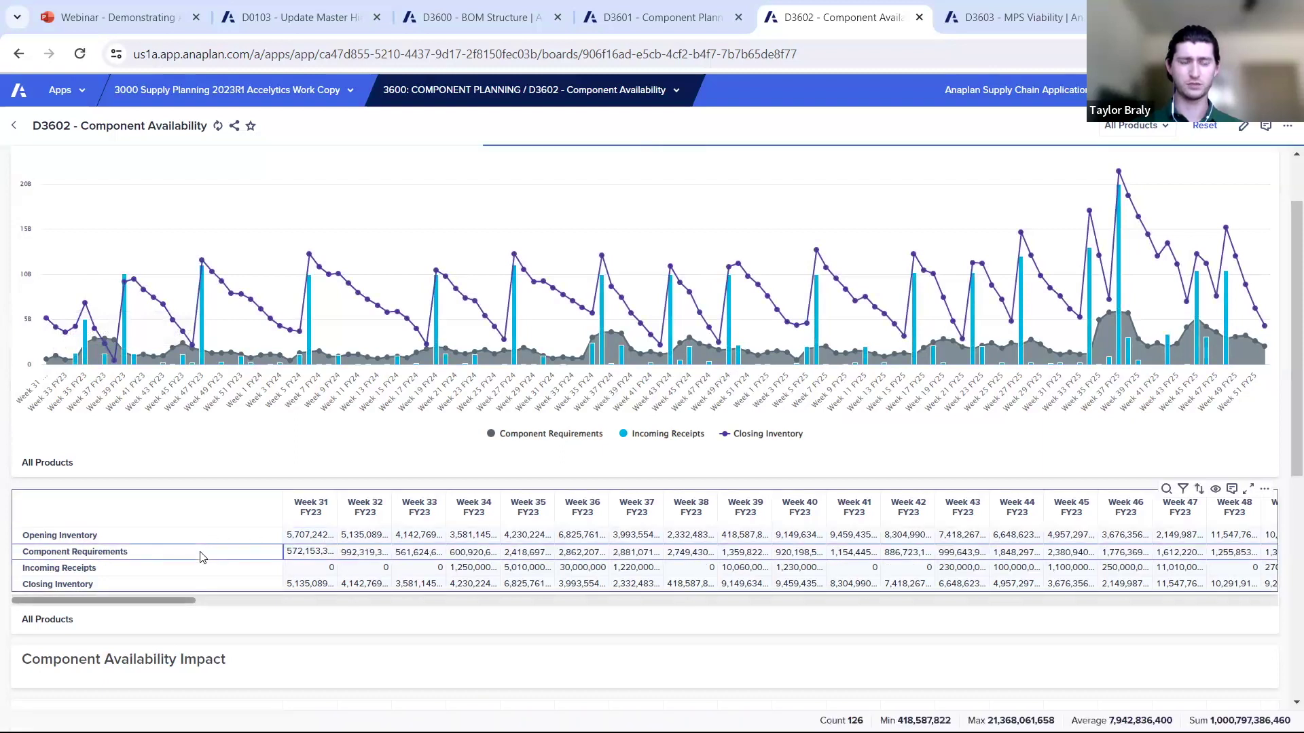
left_click(212, 571)
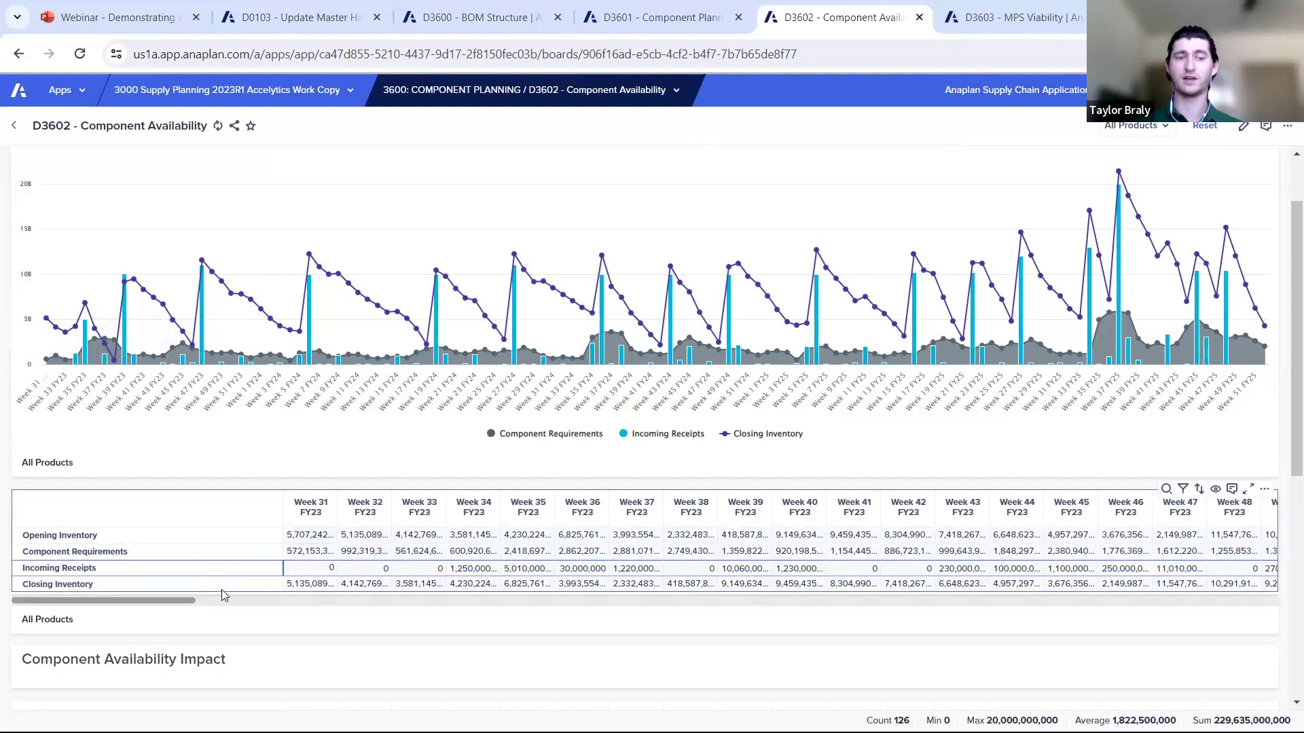
left_click(222, 588)
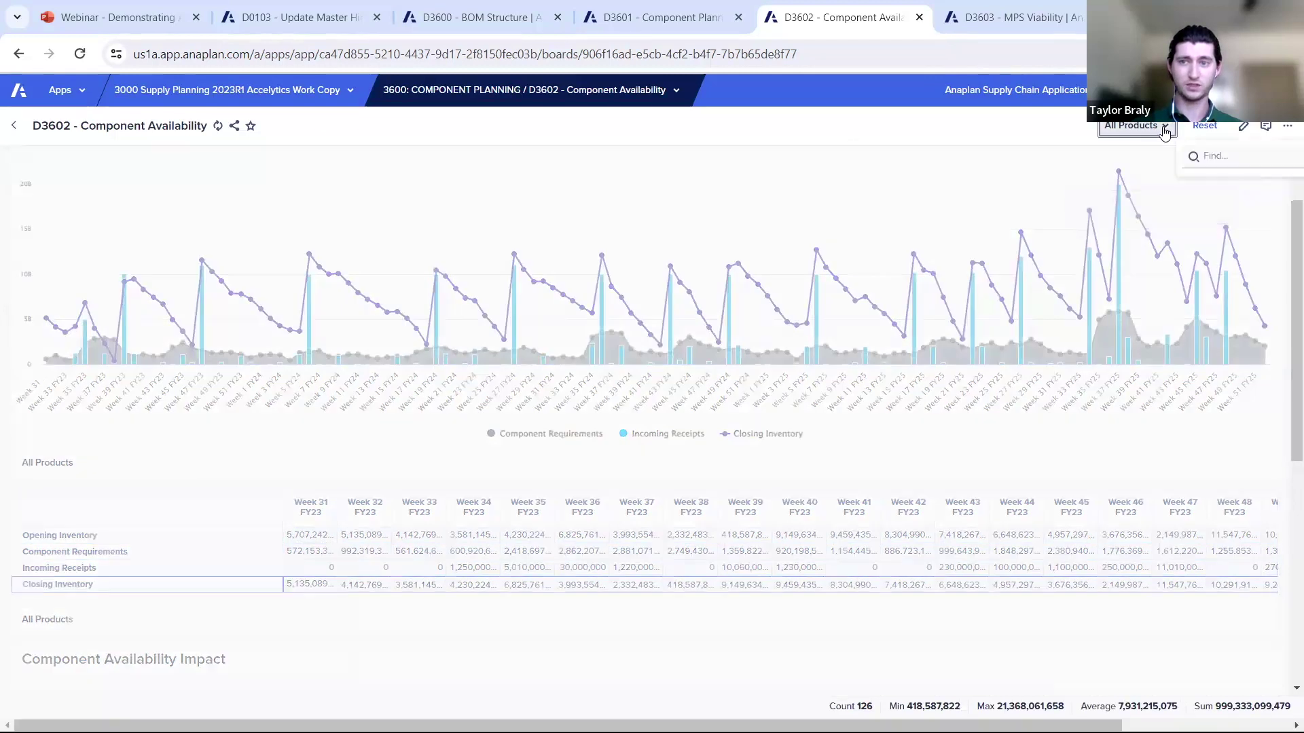
Filter the board to Component 8 and inspect its highlighted closing inventory for Weeks 38 and 39 FY23.
left_click(1132, 126)
left_click(950, 423)
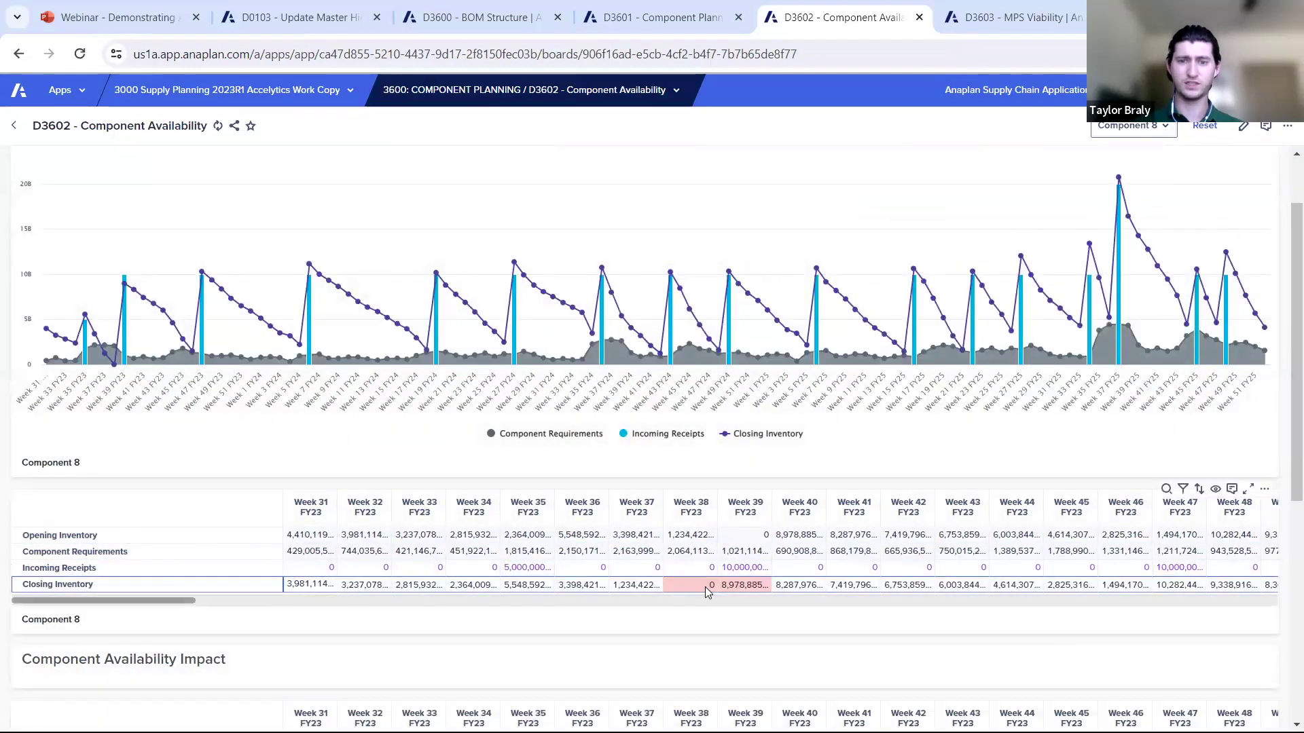
left_click_drag(705, 586, 736, 589)
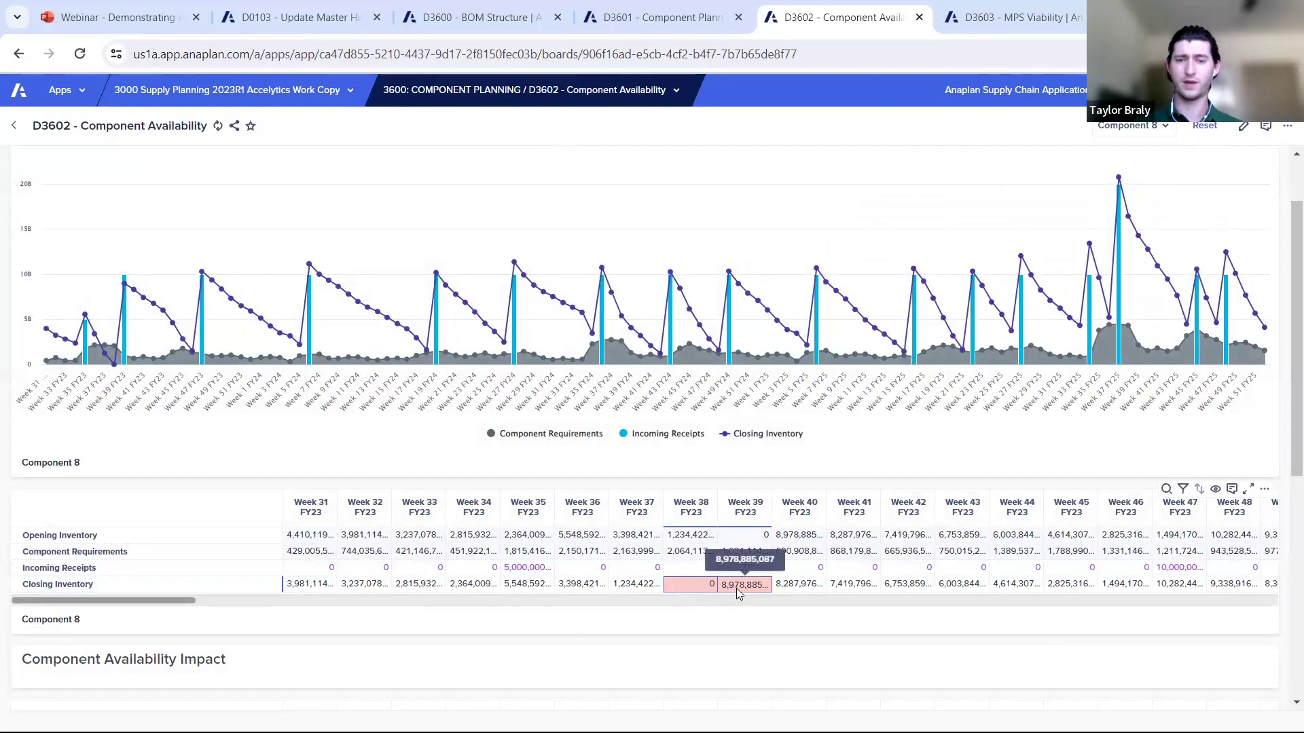
left_click(696, 582)
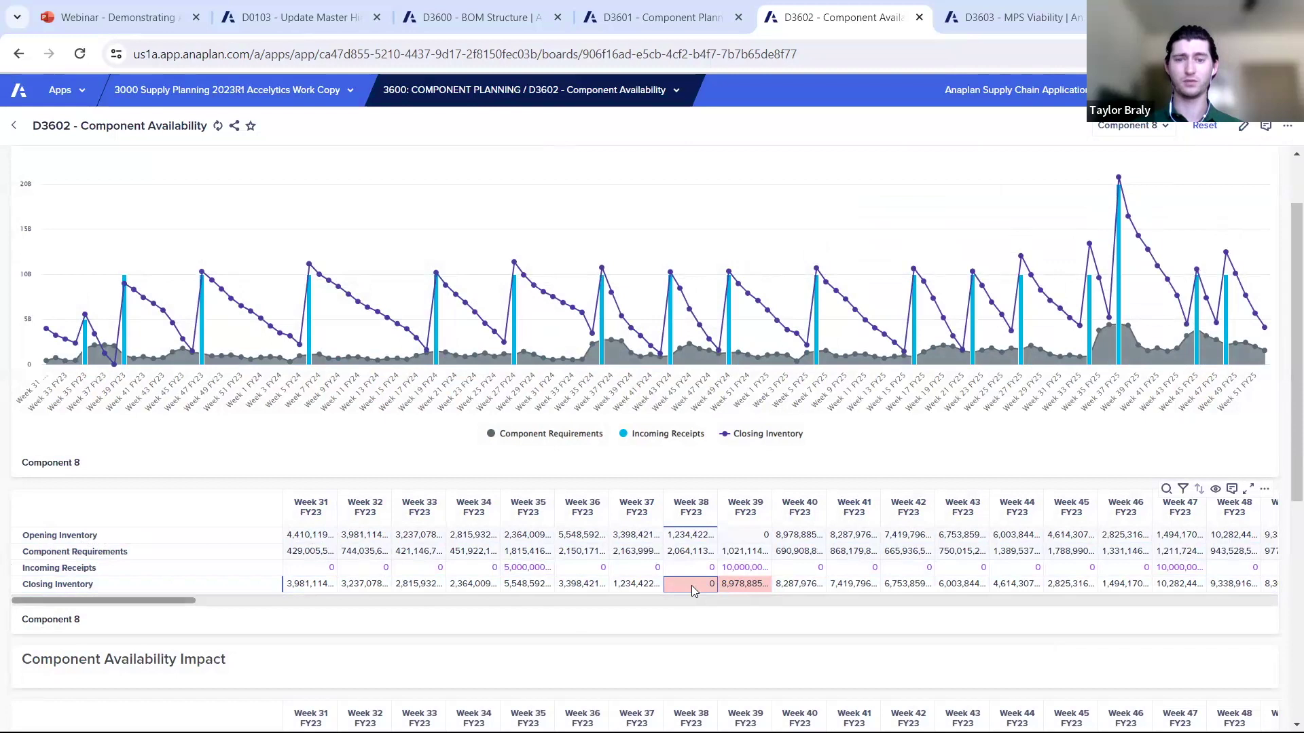
Compare Component 8's opening inventory, requirements and closing inventory across Weeks 38 and 39 FY23.
left_click(687, 536)
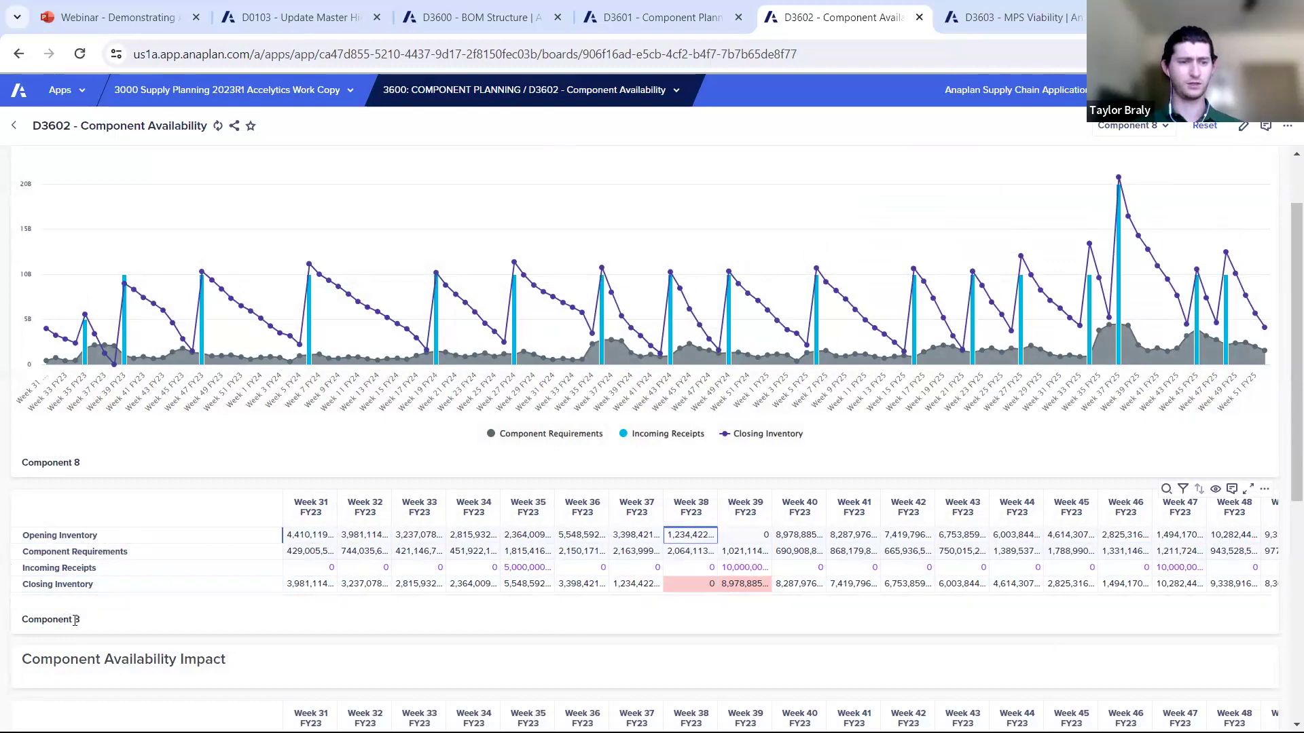
left_click(675, 554)
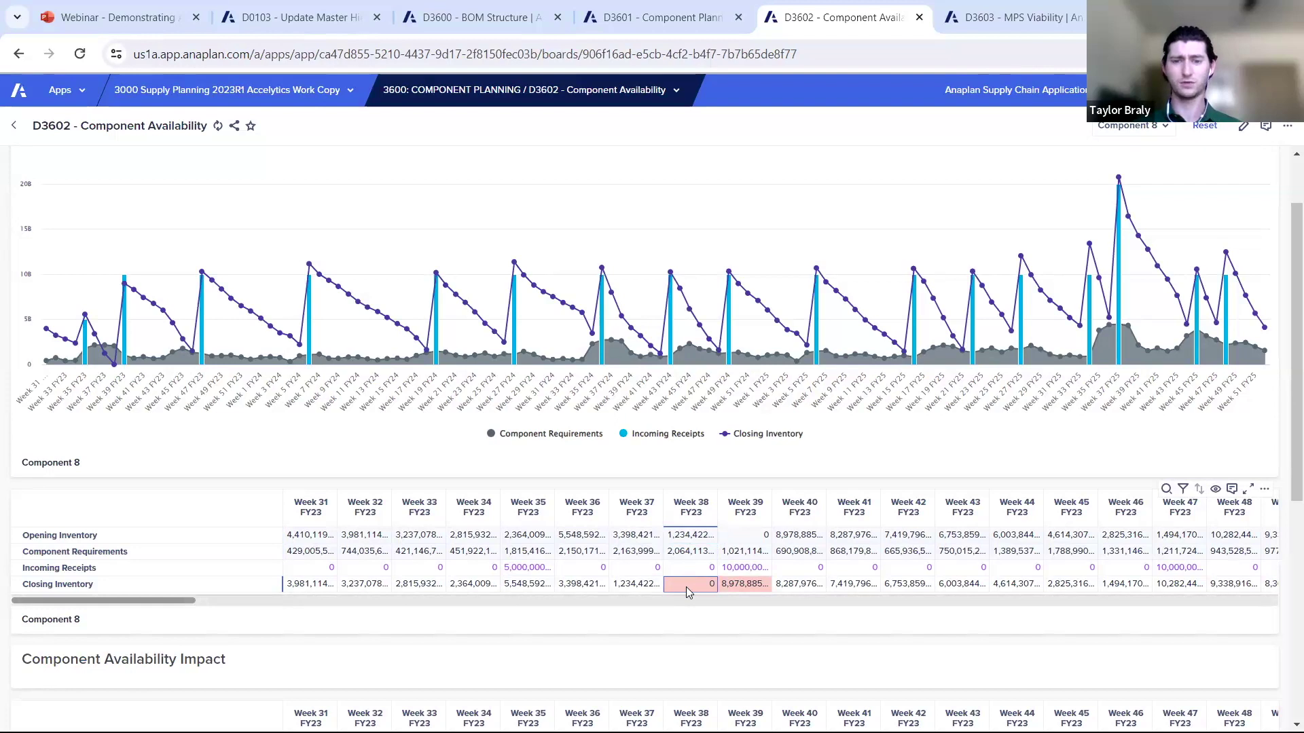
left_click(751, 537)
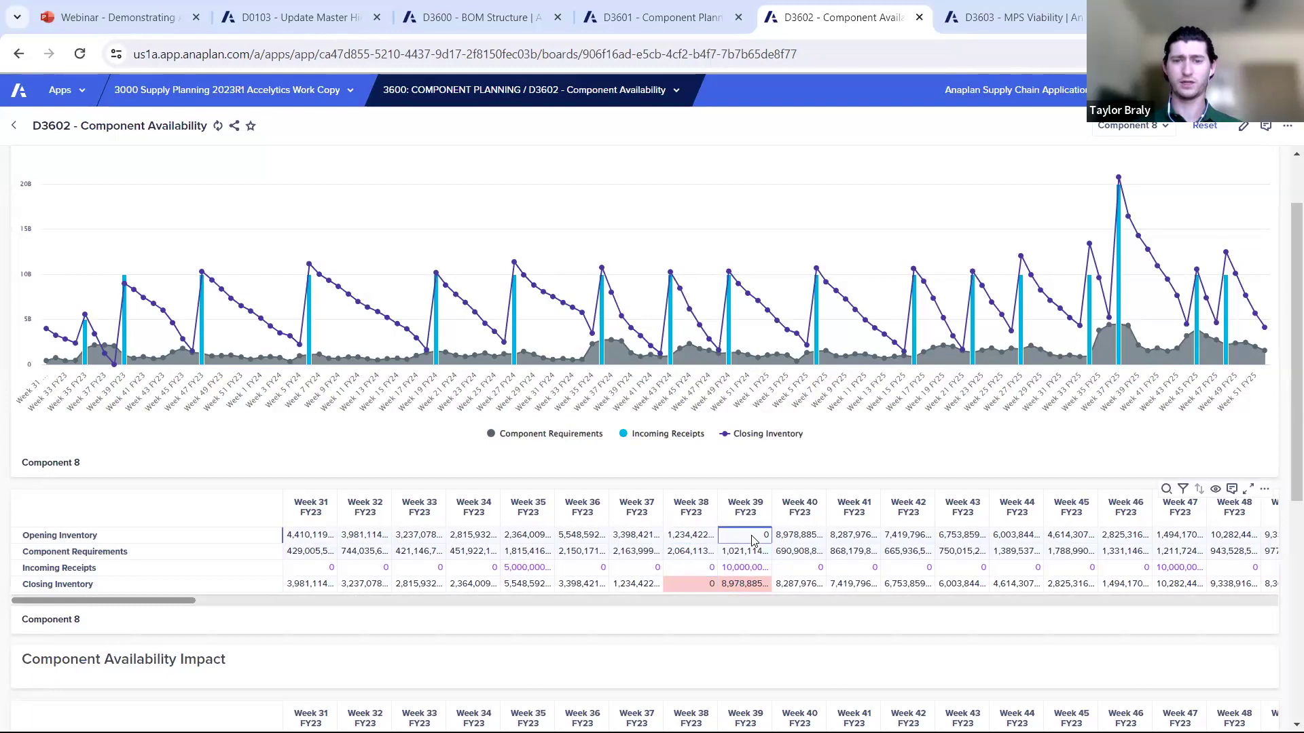
left_click(743, 585)
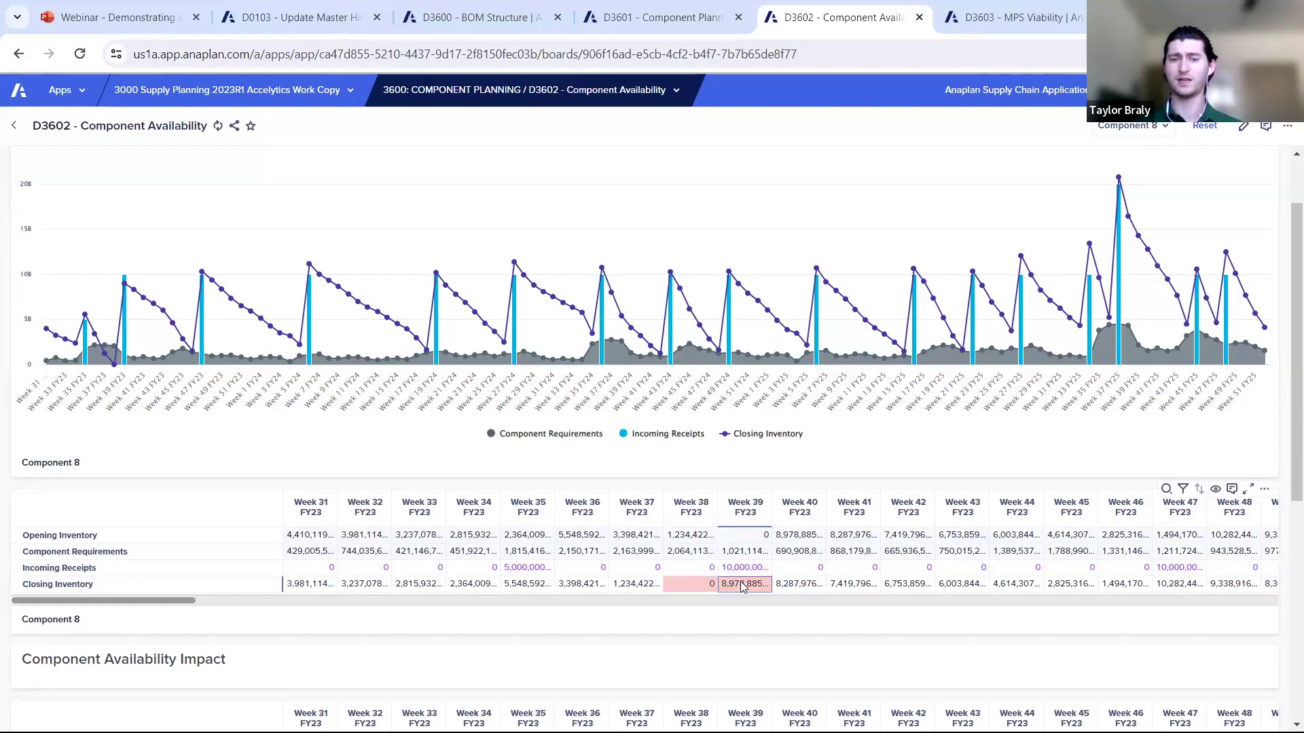
Set Component 8's Incoming Receipts for Week 38 FY23 to 1,000,000,000.
left_click(693, 568)
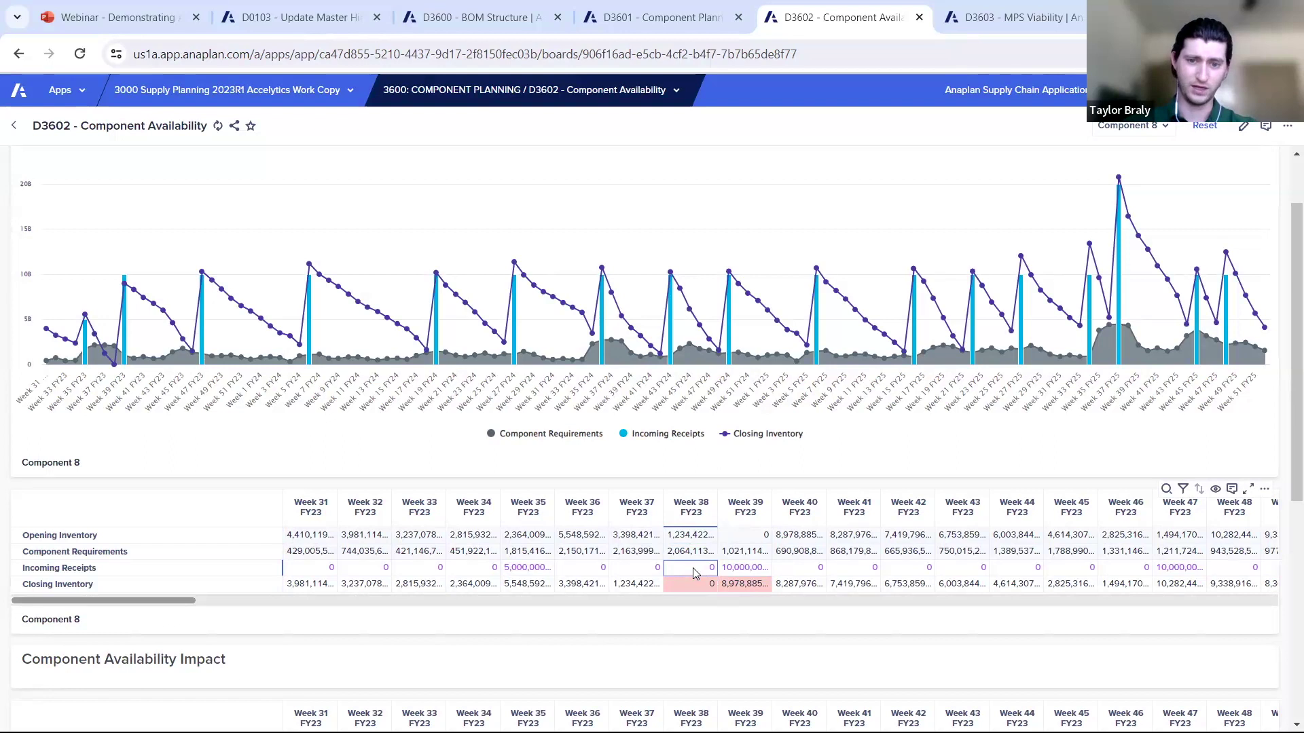
left_click(689, 585)
left_click(689, 569)
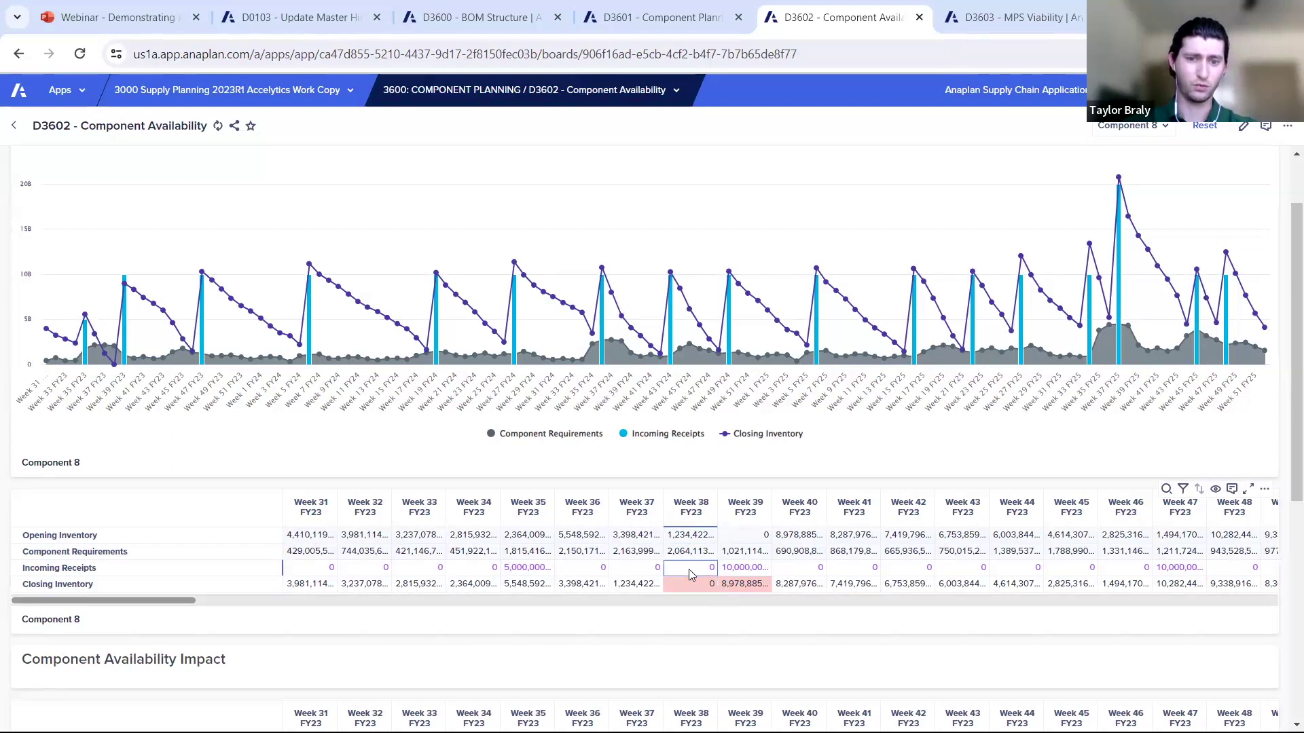
type("100000")
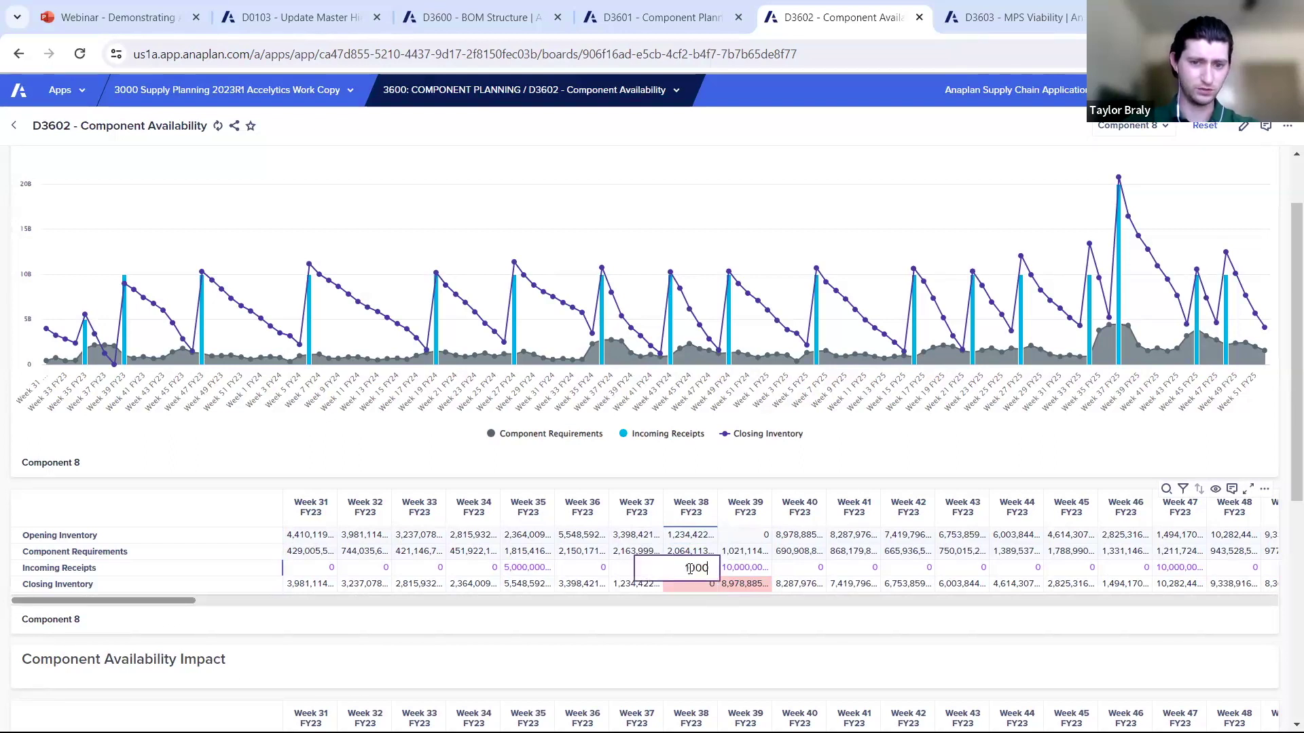
type("000000")
key("Return")
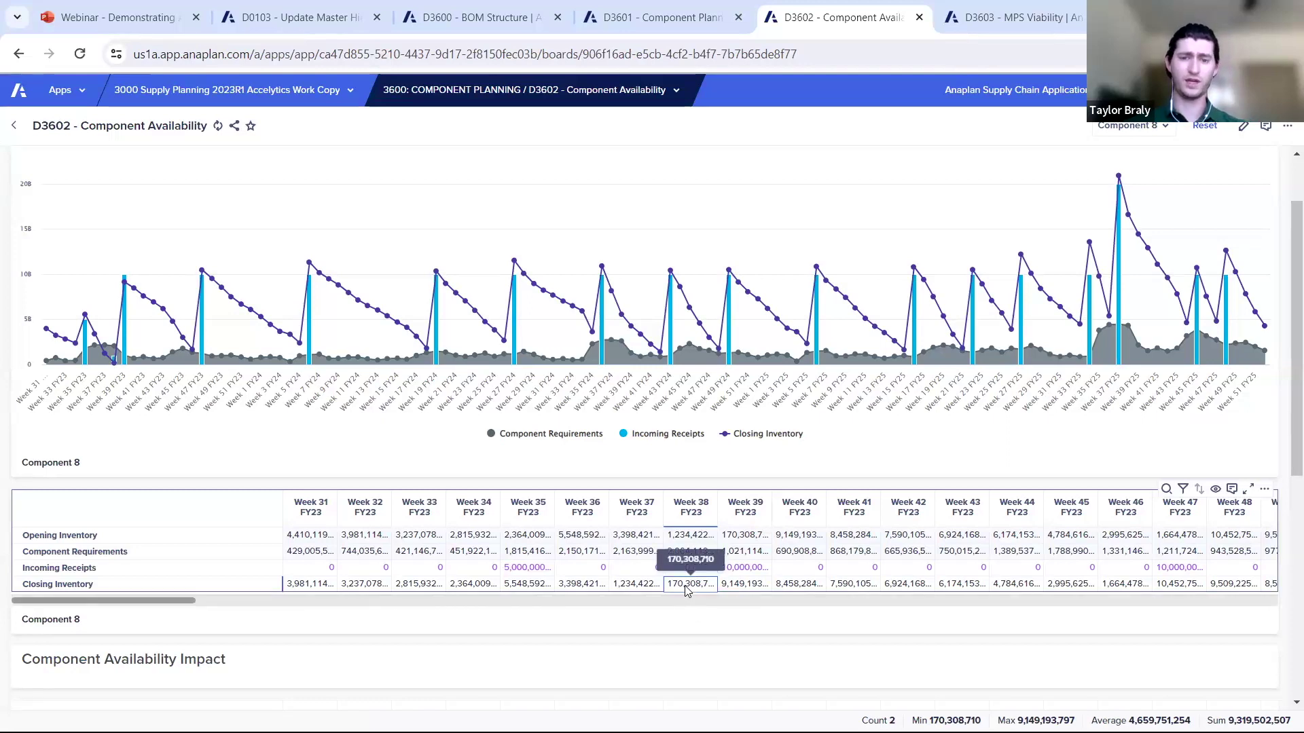
Check the Week 38 and 39 closing inventory, then examine the Component Availability Impact rows, including Component 8-Product 2.
left_click_drag(687, 591, 734, 590)
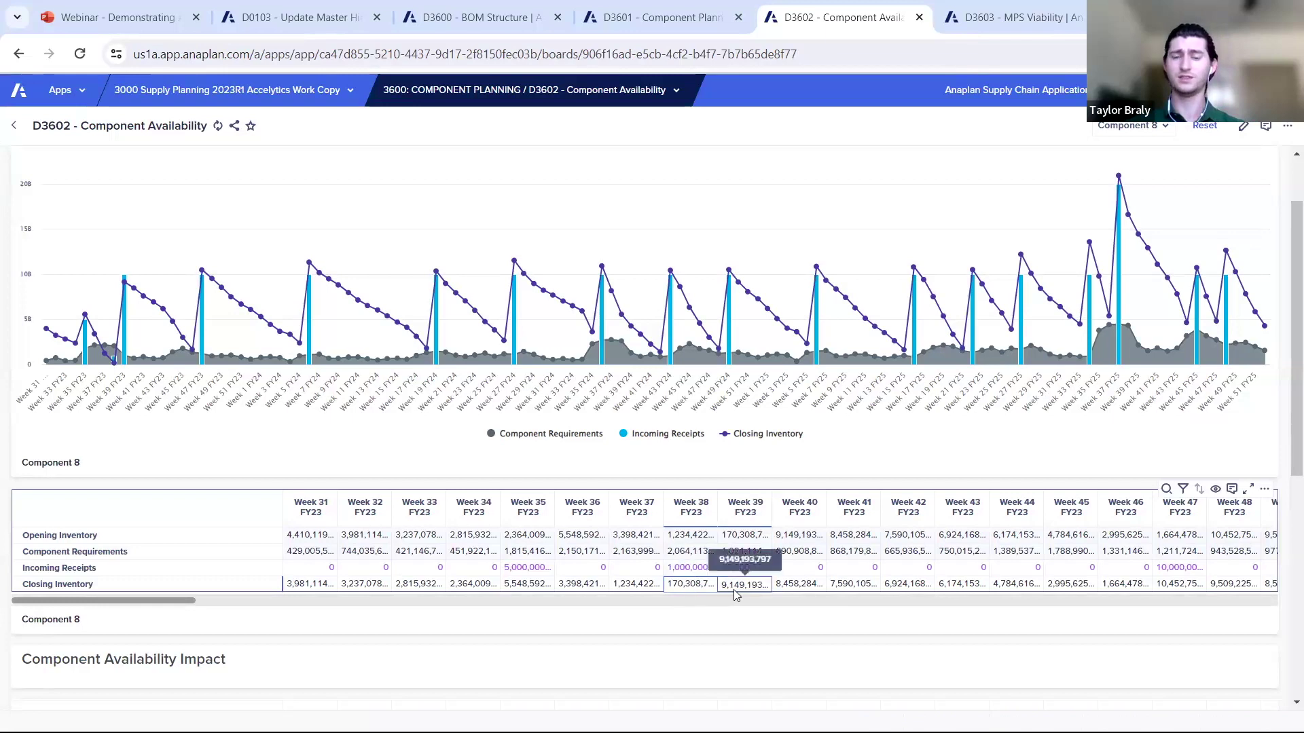
scroll(2, 520, "down", 5)
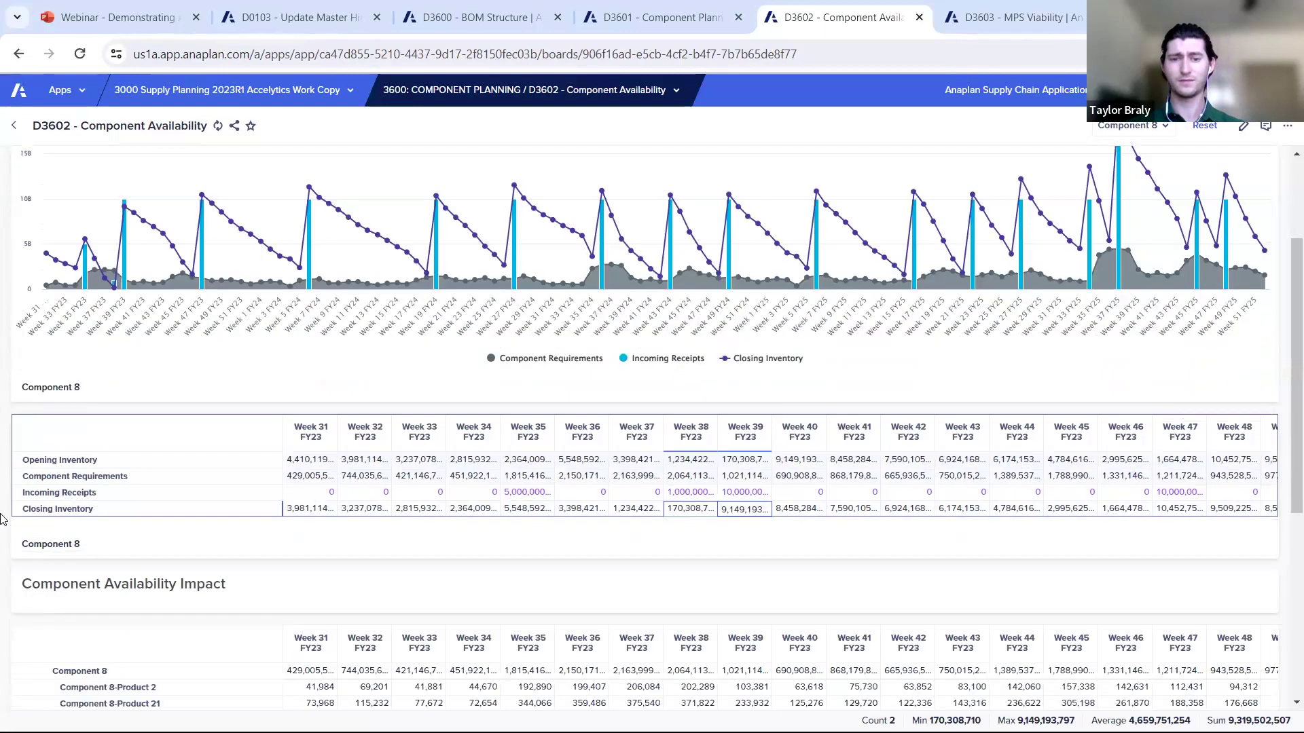
scroll(2, 520, "down", 2)
scroll(2, 520, "up", 2)
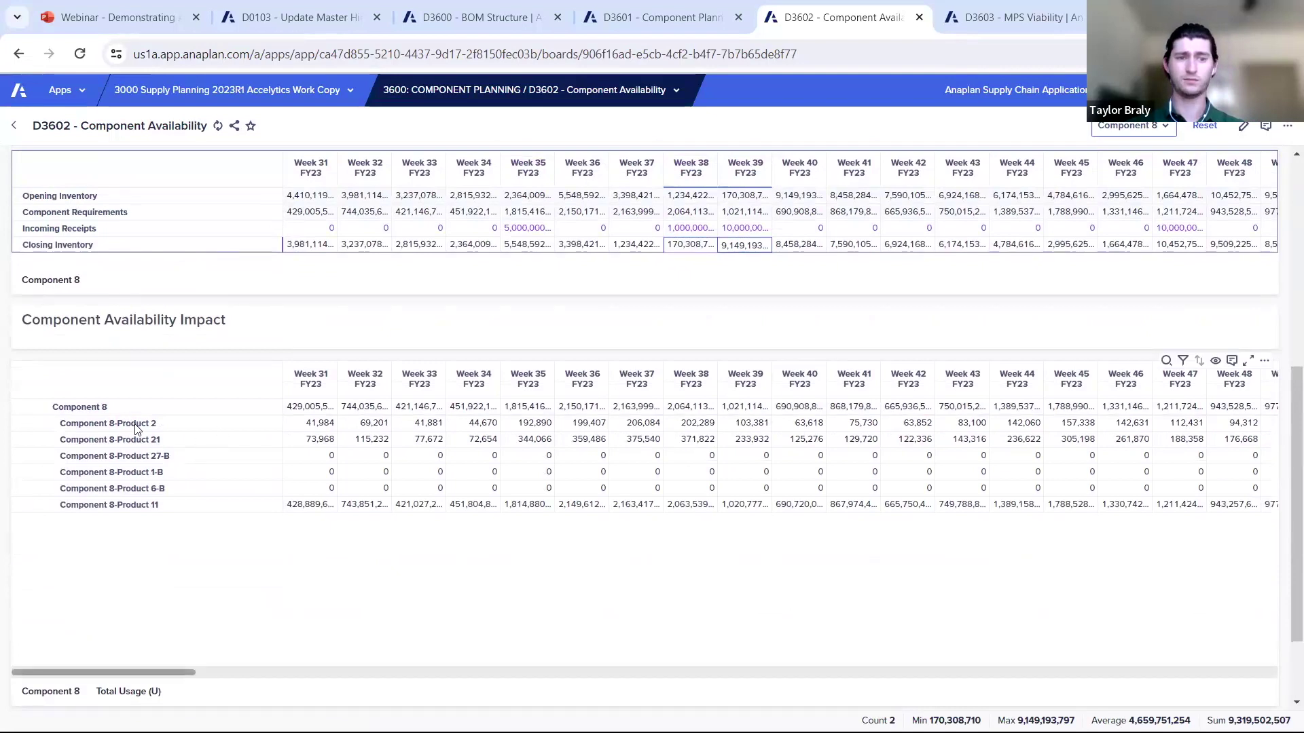
left_click(136, 425)
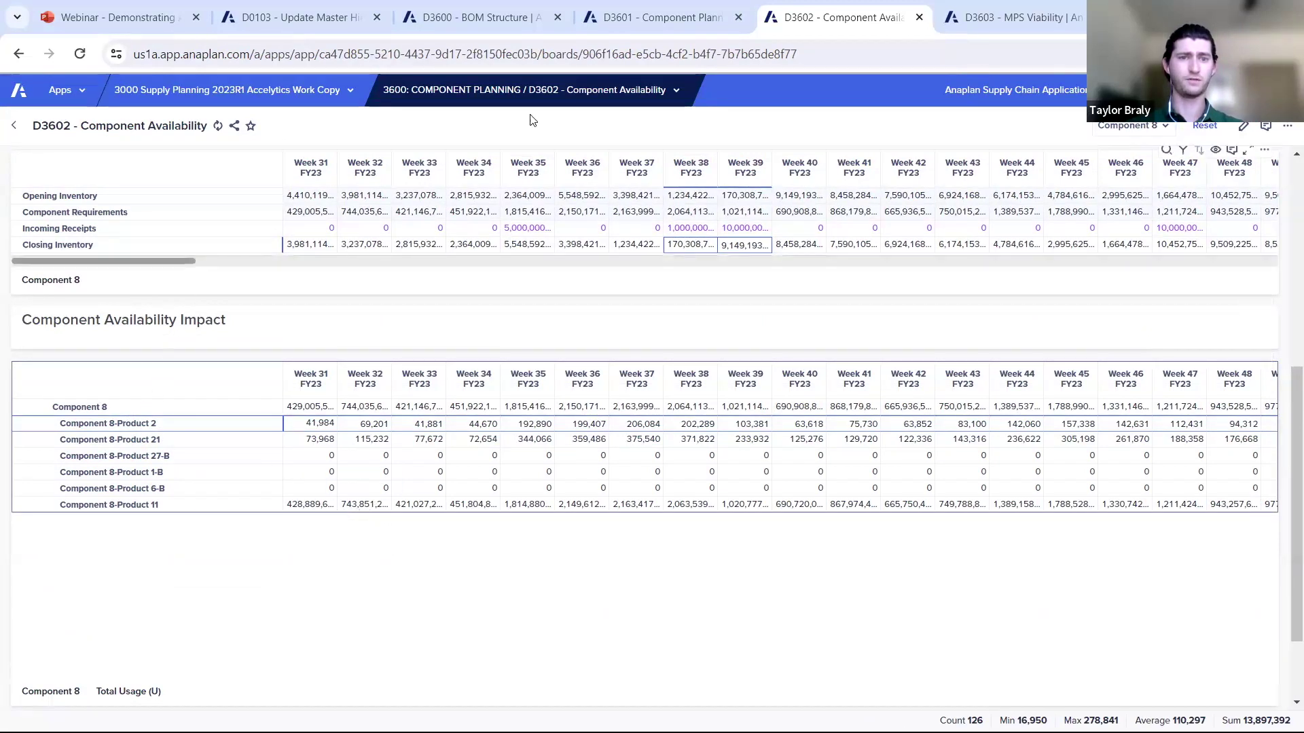
Open the D3603 - MPS Viability board and examine the highlighted product weeks and Product 11's Component 8 requirement in Week 38 FY23.
left_click(980, 18)
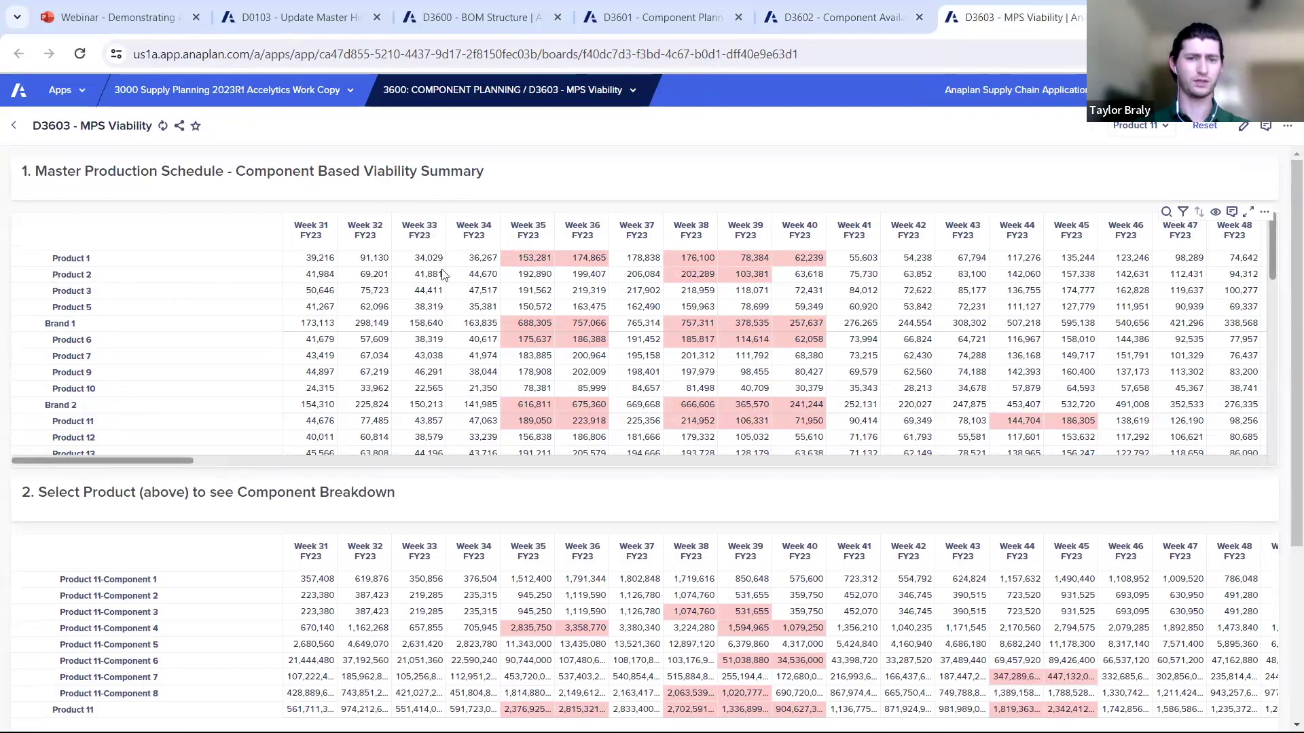
left_click(533, 262)
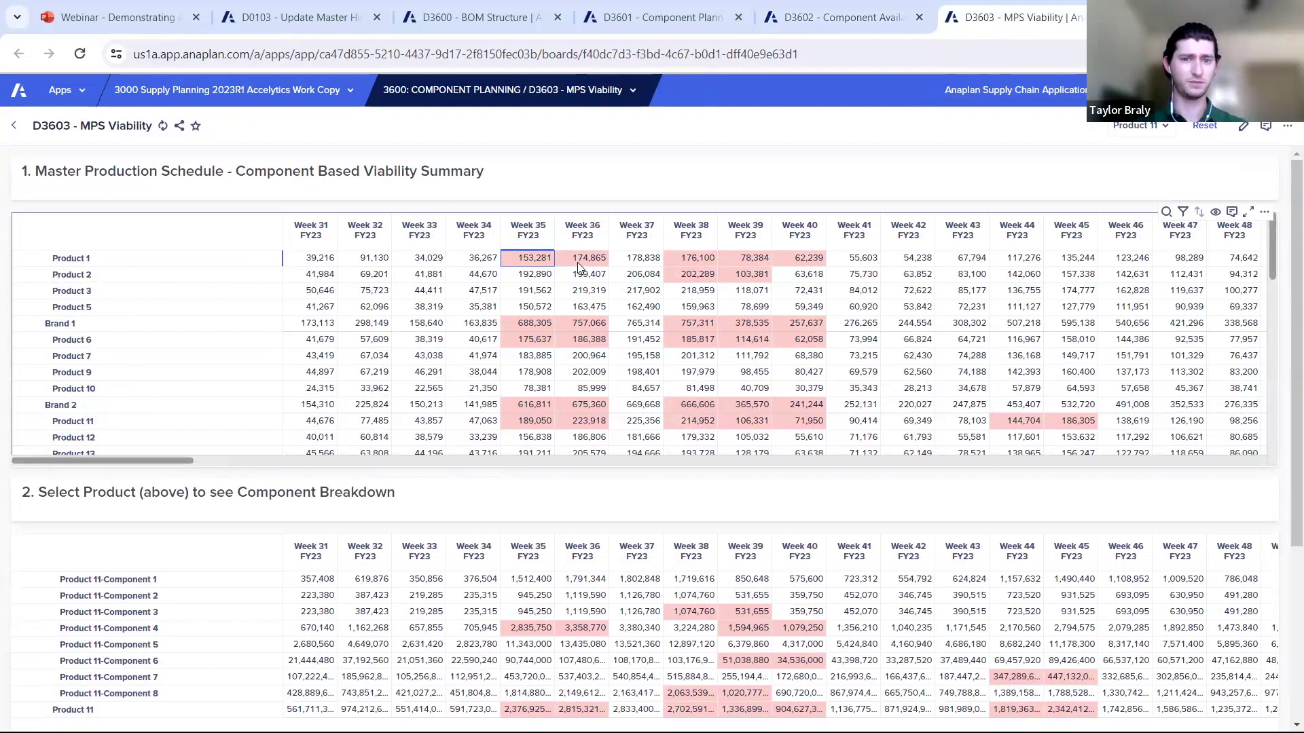
scroll(15, 366, "down", 3)
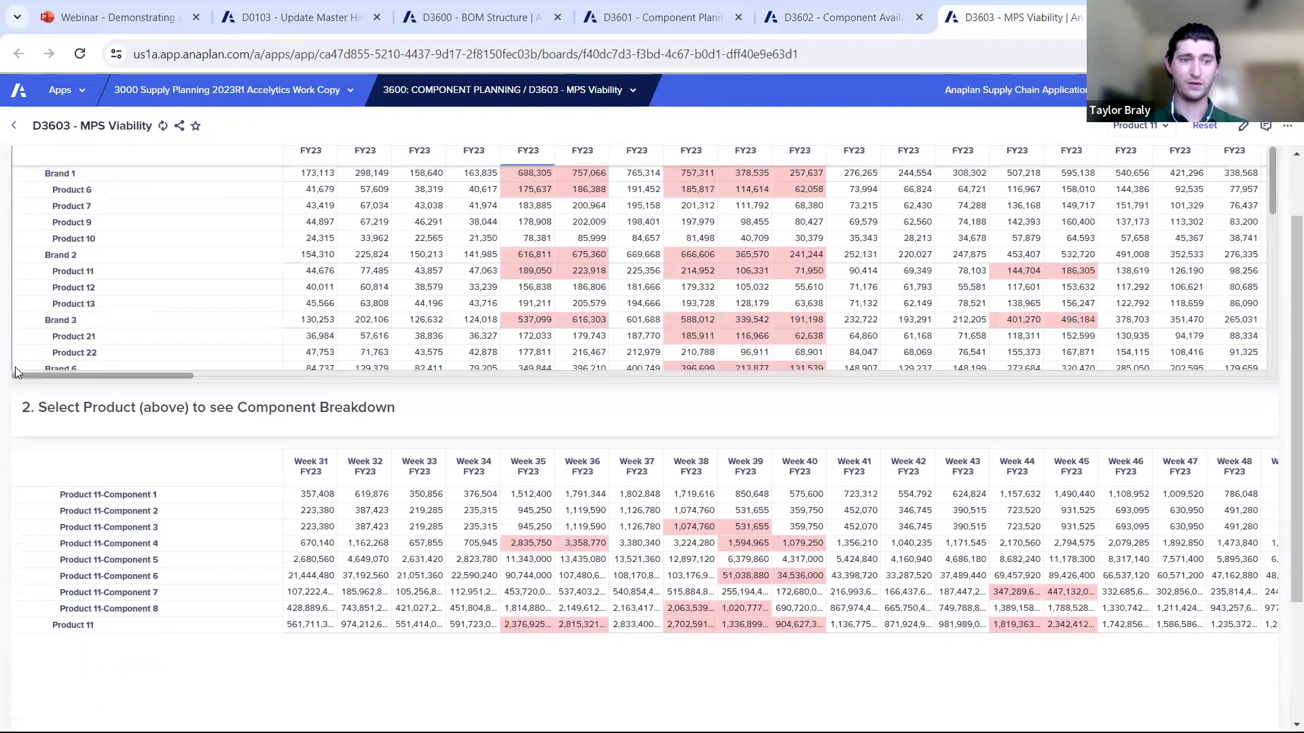
scroll(15, 372, "down", 2)
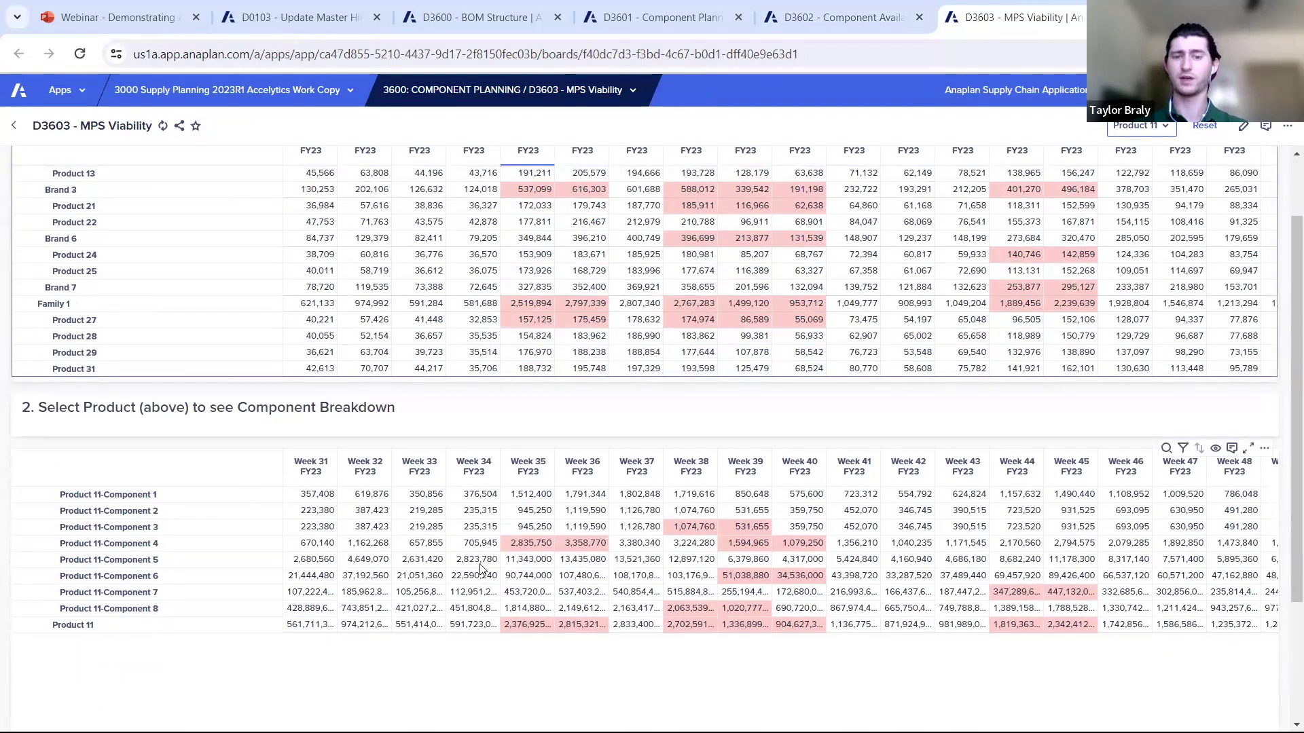
left_click(682, 608)
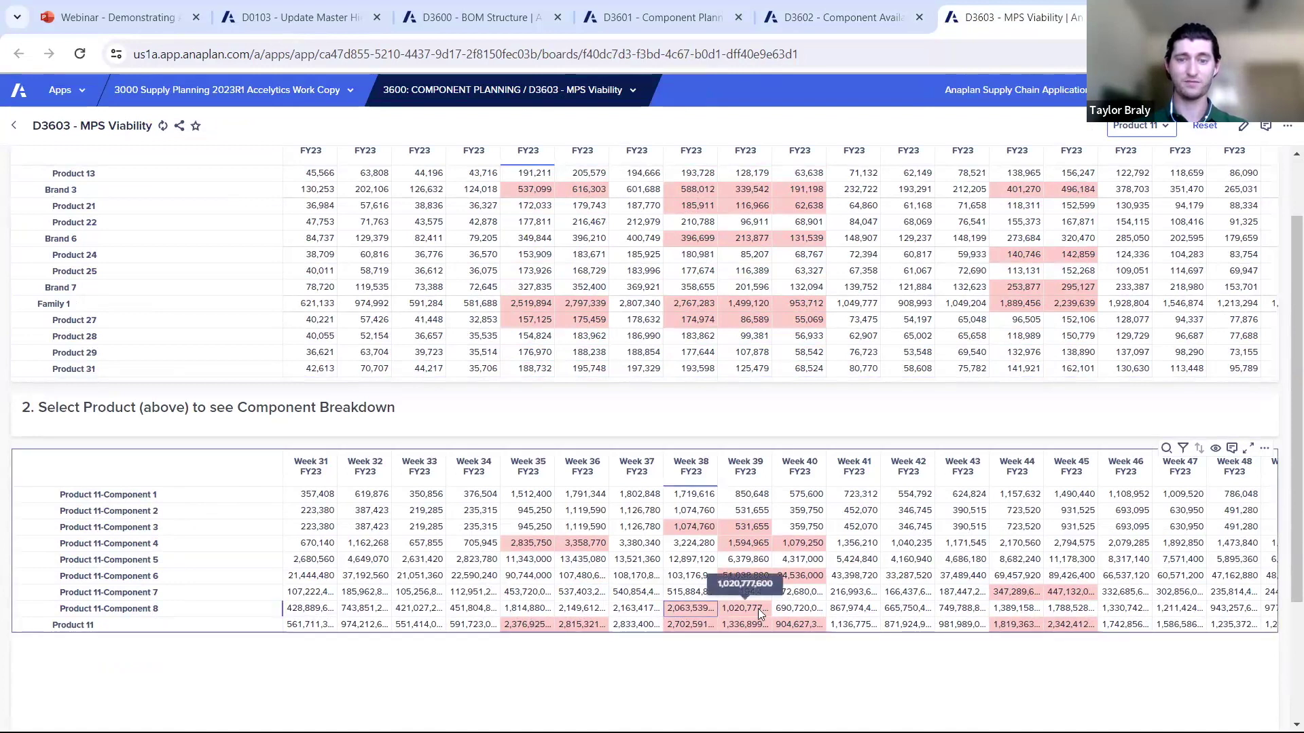